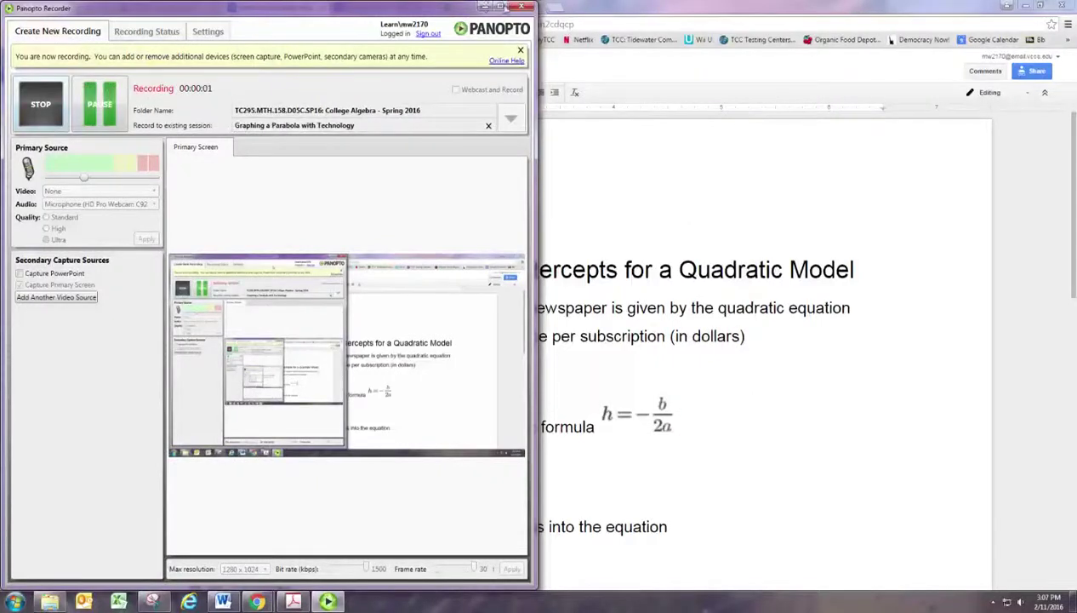
Step: Bring the quadratic model document into view and open a new browser tab
click(495, 7)
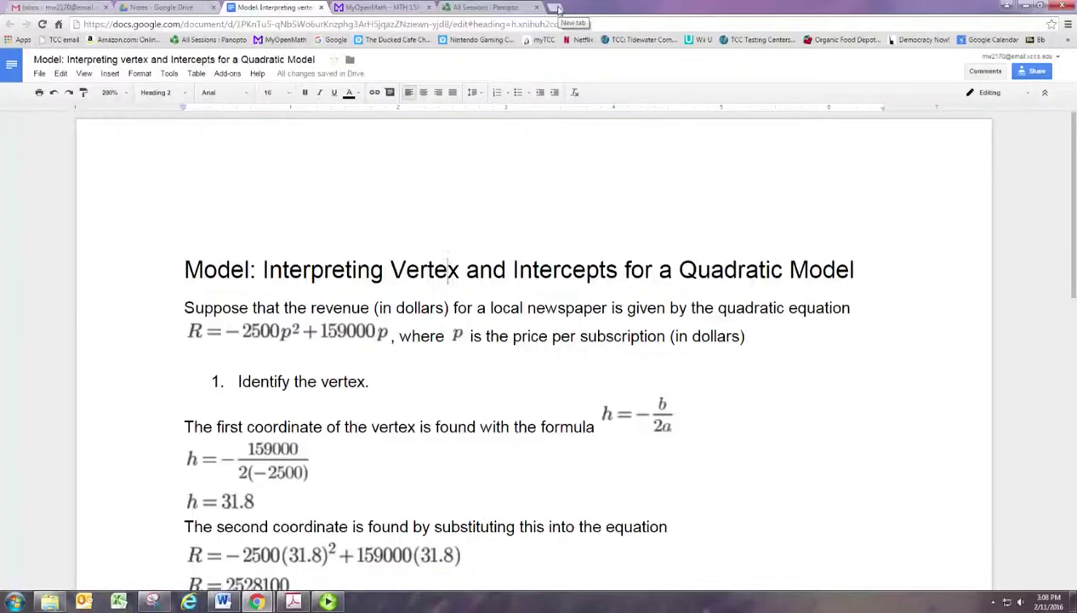
click(557, 7)
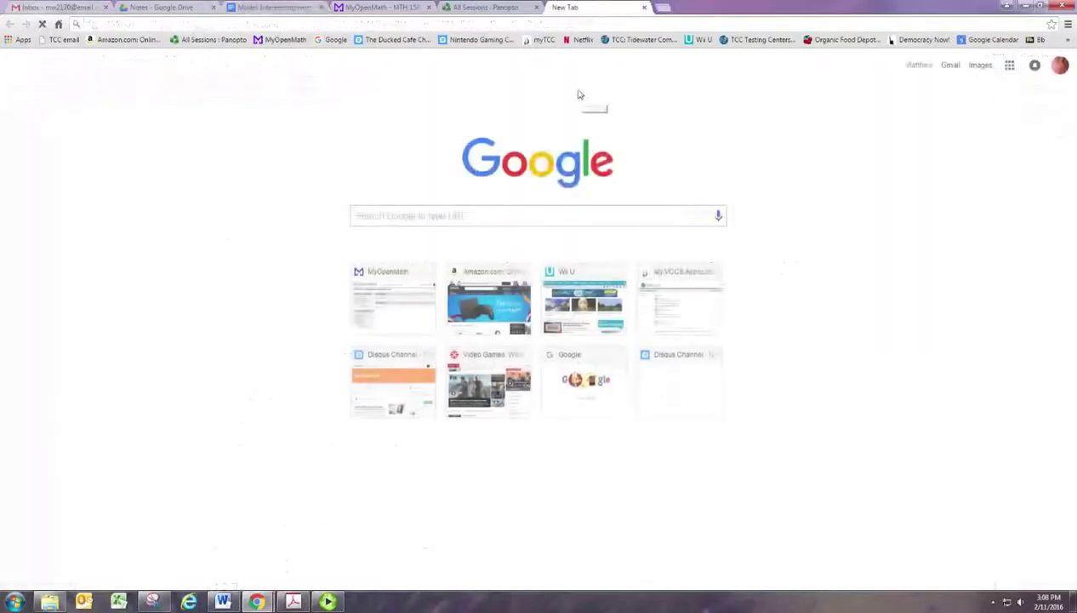
Step: Load the Desmos graphing calculator, glance at MyOpenMath and the model document, then return
text(desmos.com/calculator)
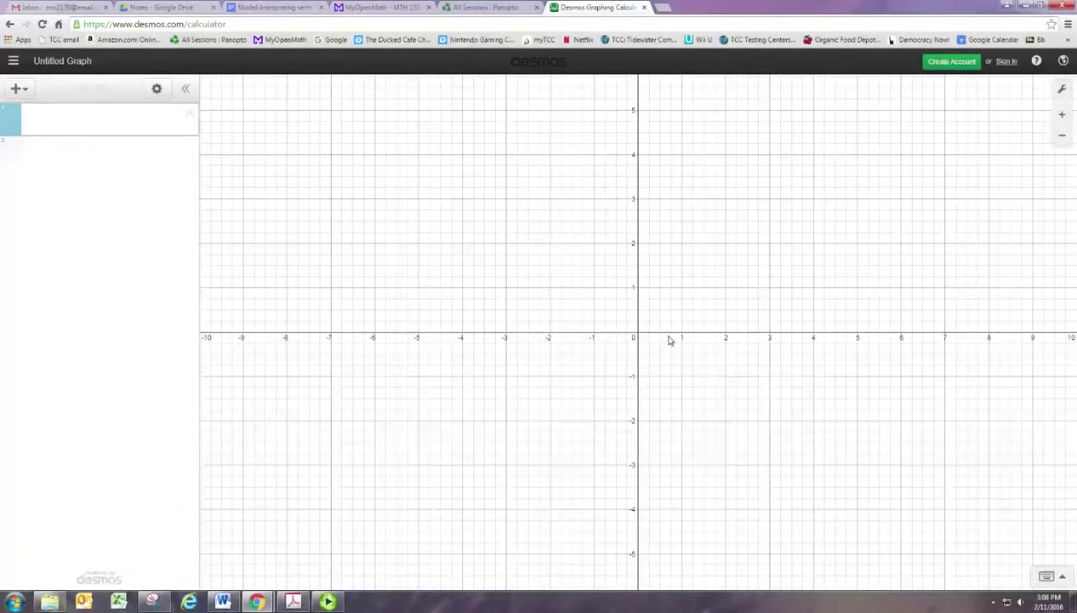
click(392, 7)
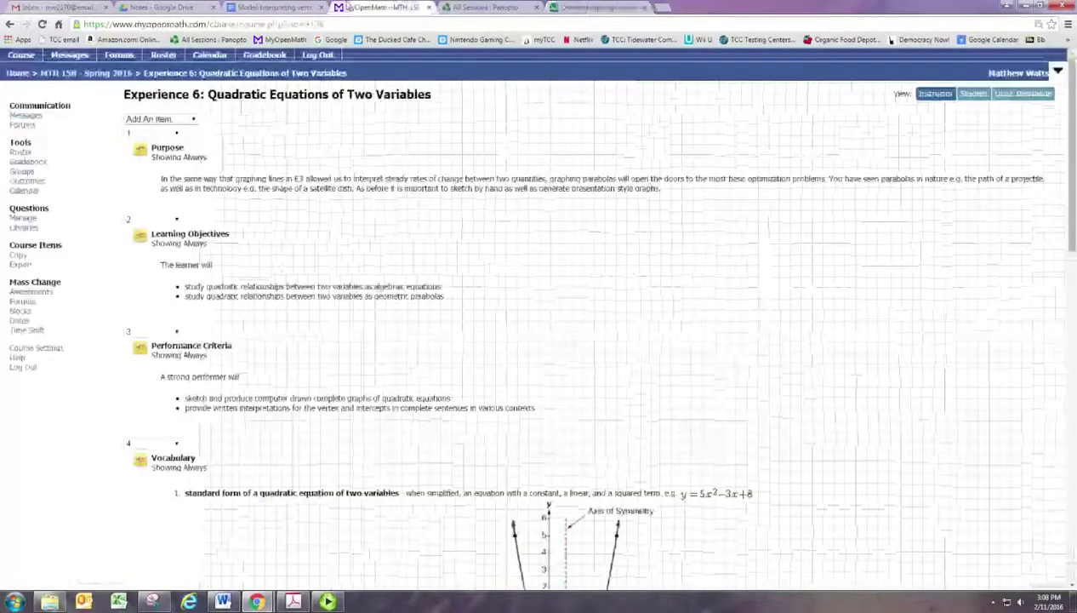
click(281, 7)
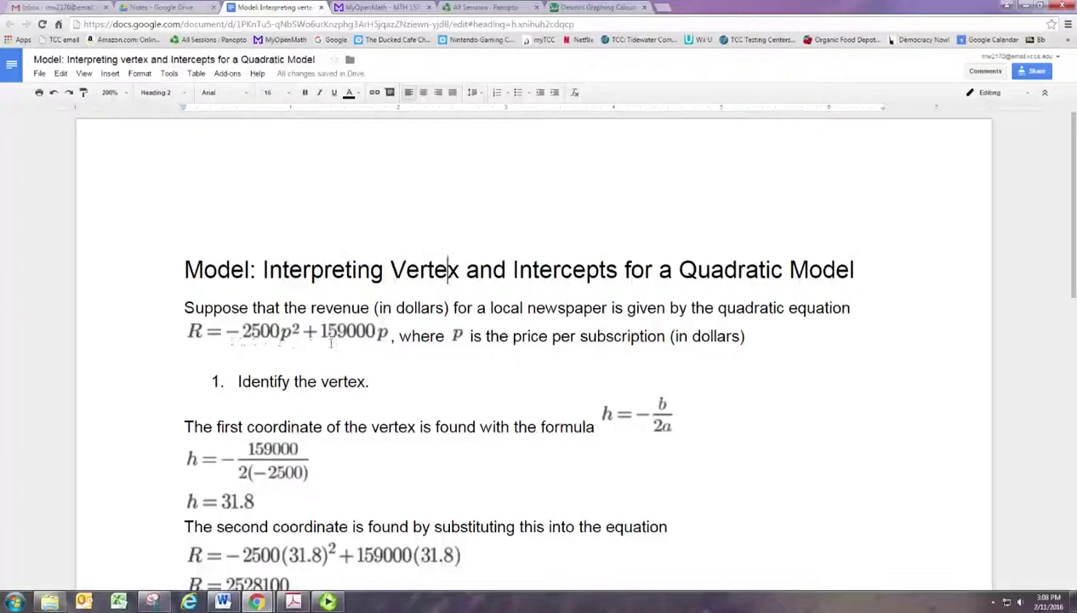
click(598, 7)
Step: Enter y = -2500x^2 + 159000x and compare it against the model document
text(y=)
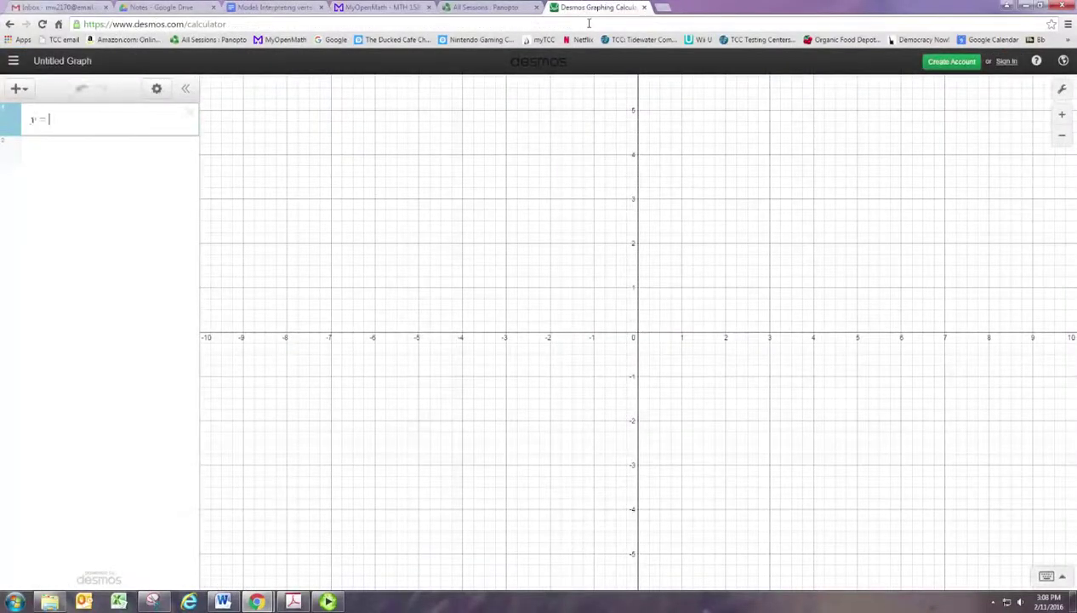
text(-2500)
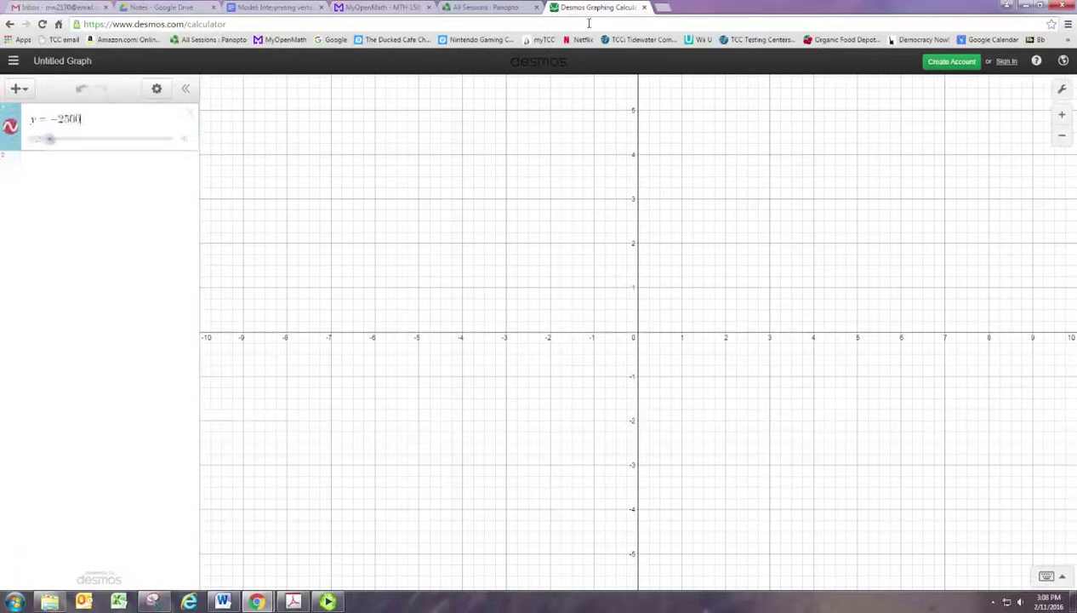
text(x^2)
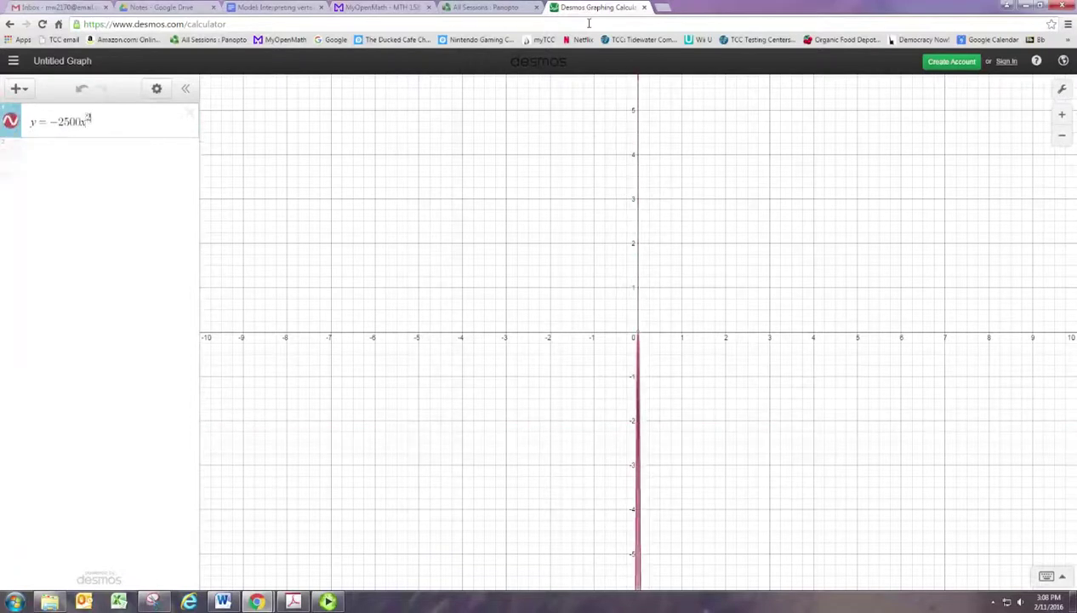
key(Right)
text(+ 17)
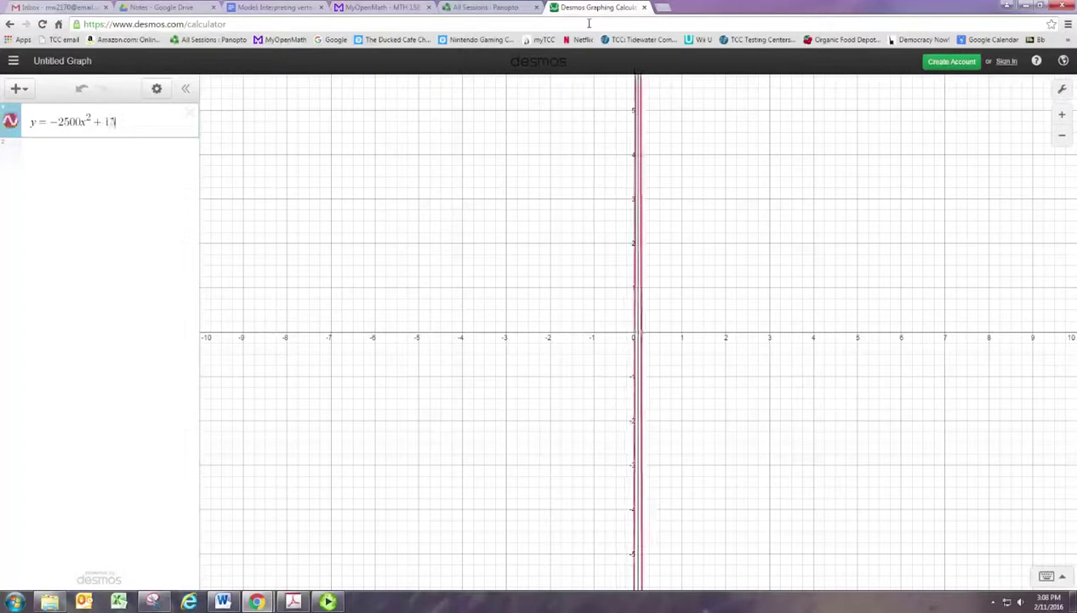
text(0000x)
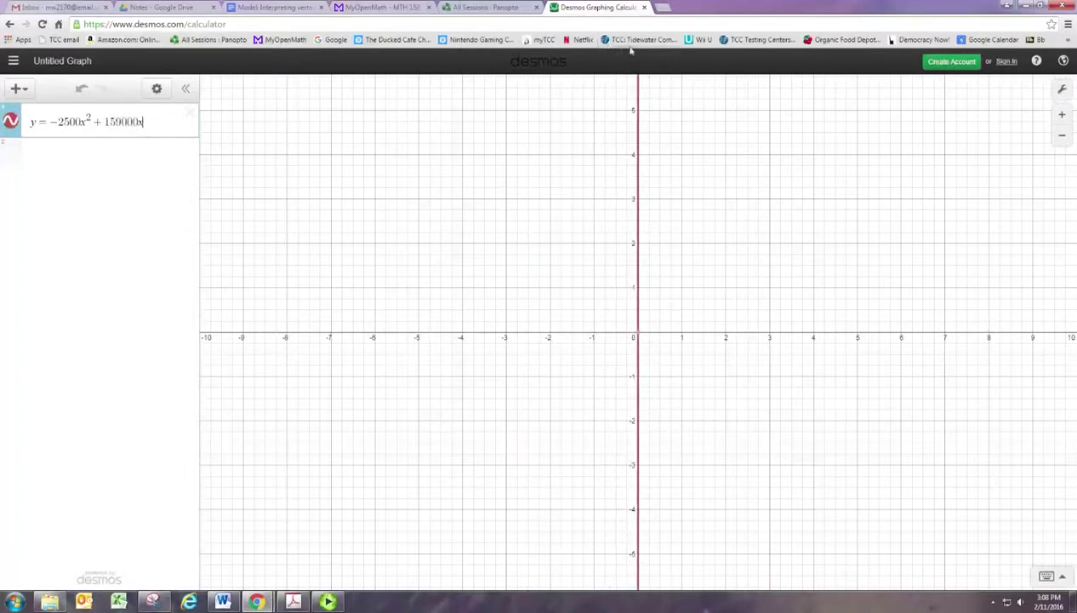
click(268, 7)
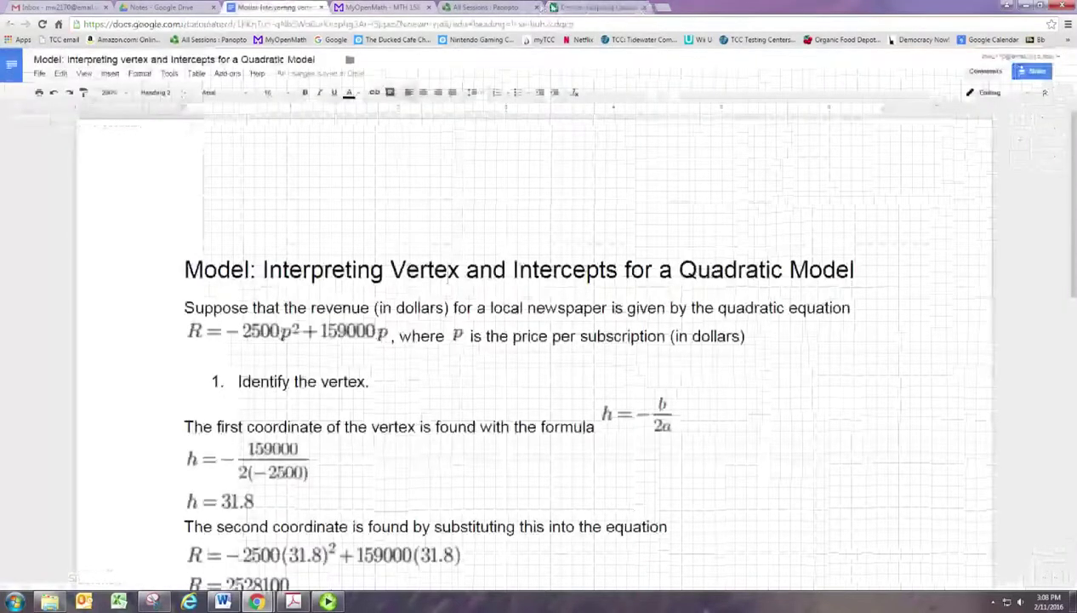
click(562, 6)
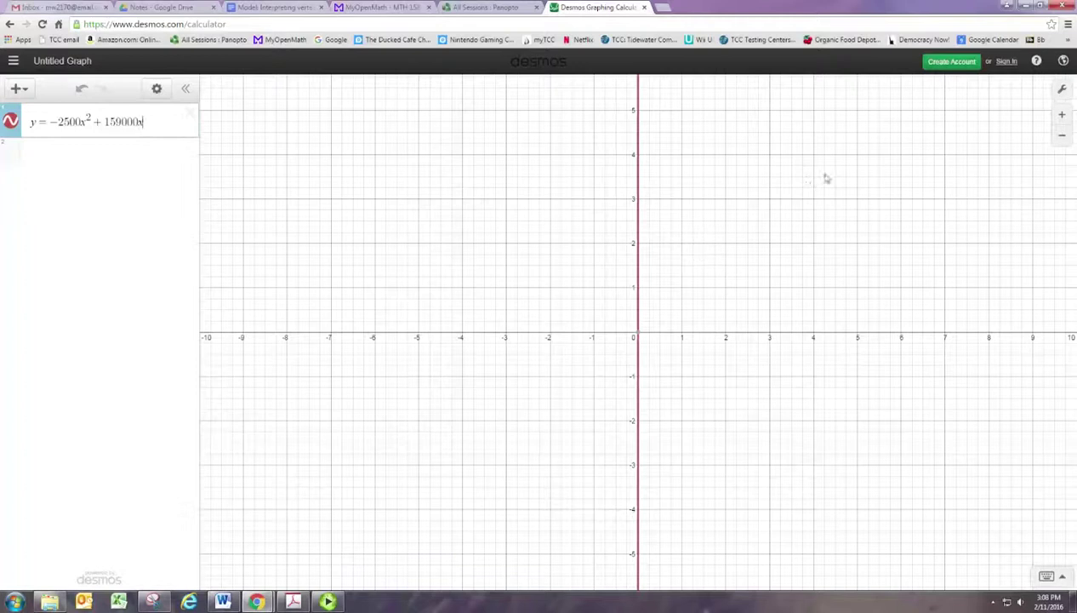
Step: In Graph Settings, set the x-axis range from -5 to 75
click(1064, 92)
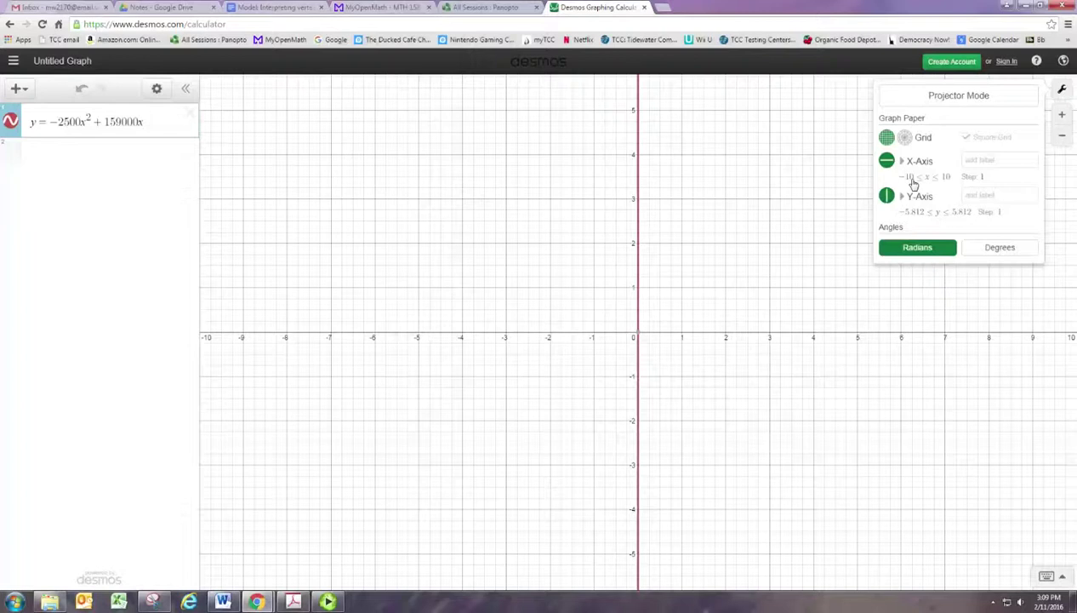
click(913, 181)
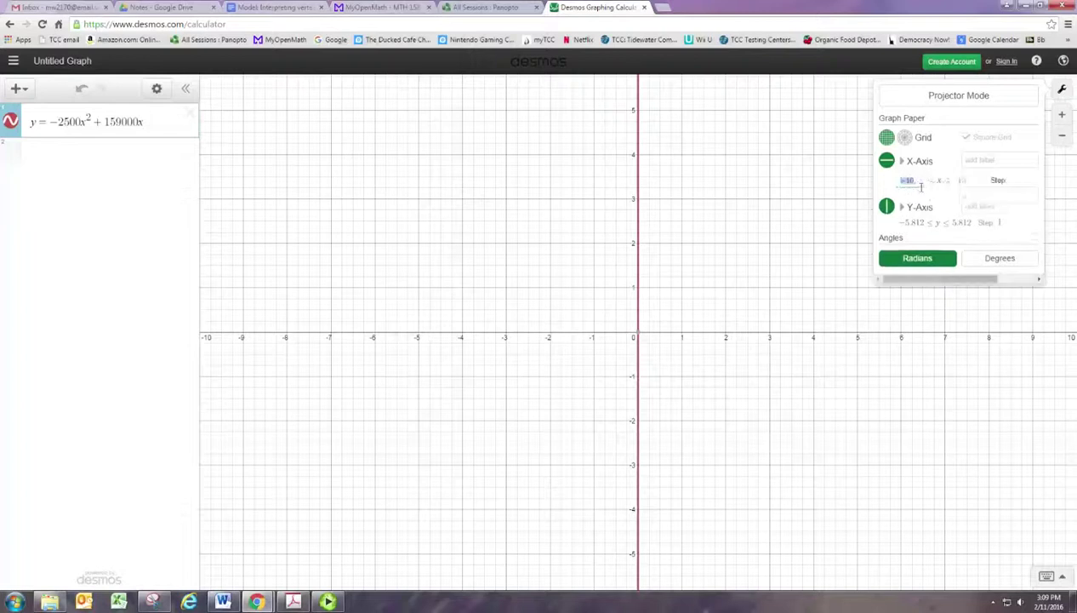
text(-1)
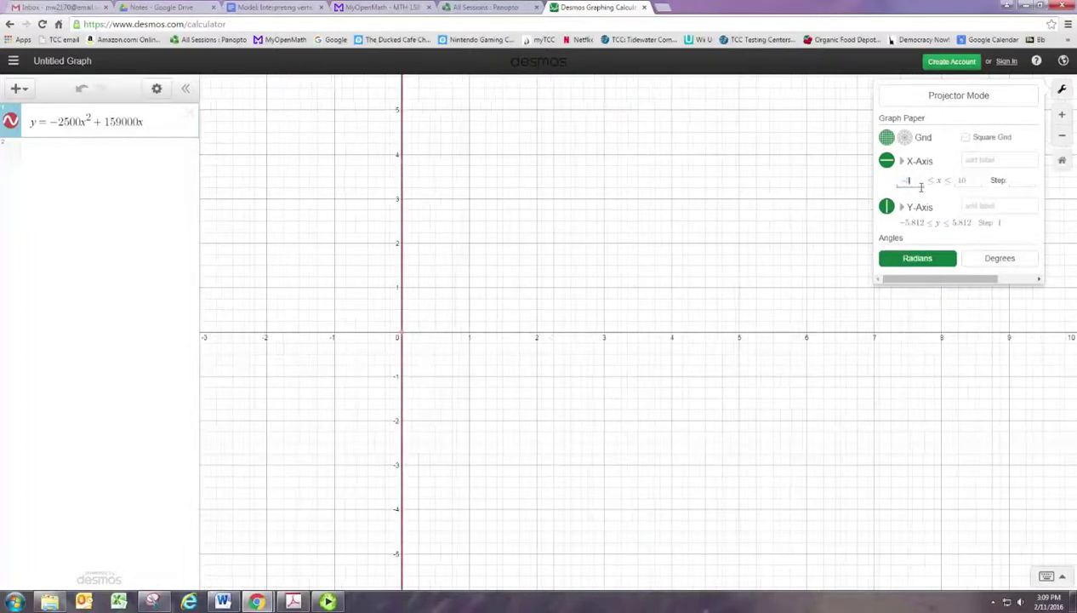
key(BackSpace)
text(4)
key(BackSpace)
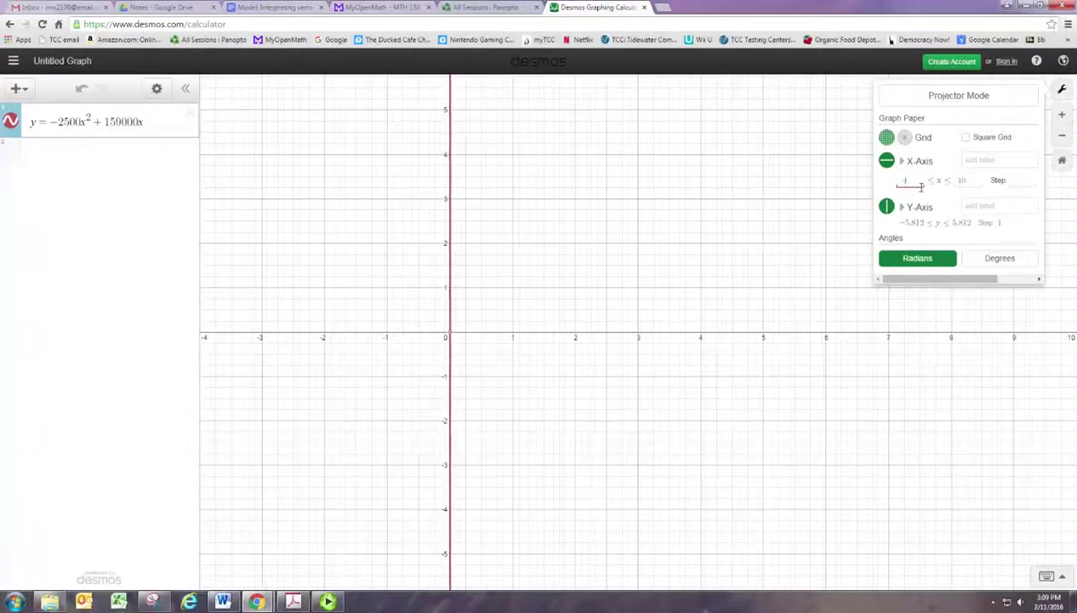
text(5)
double_click(959, 184)
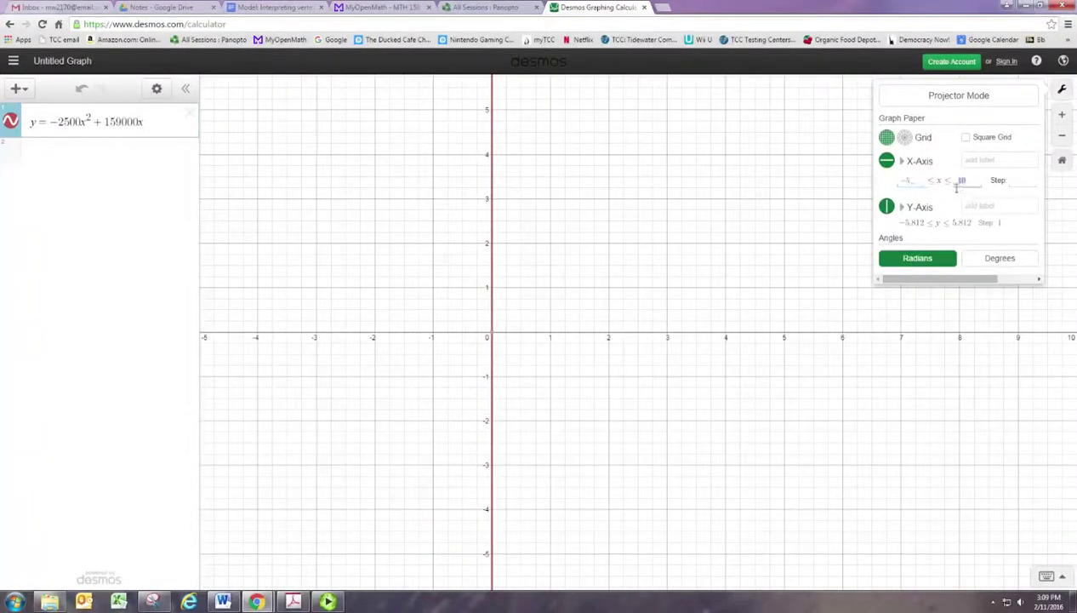
text(75)
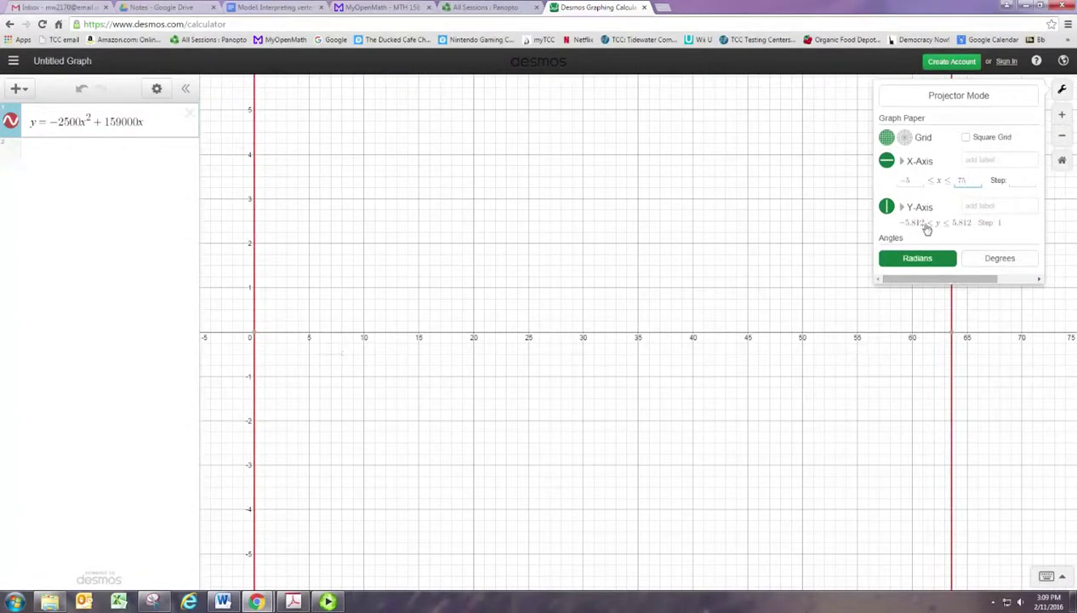
Step: Set the y-axis range from -100000 to 3000000 after checking the vertex value
click(923, 225)
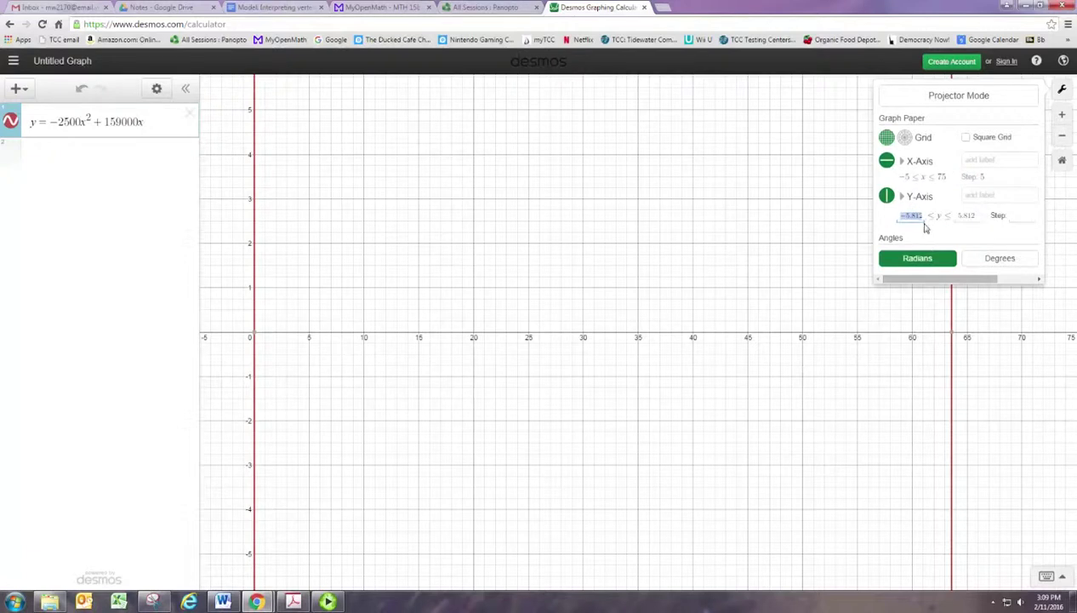
text(-10)
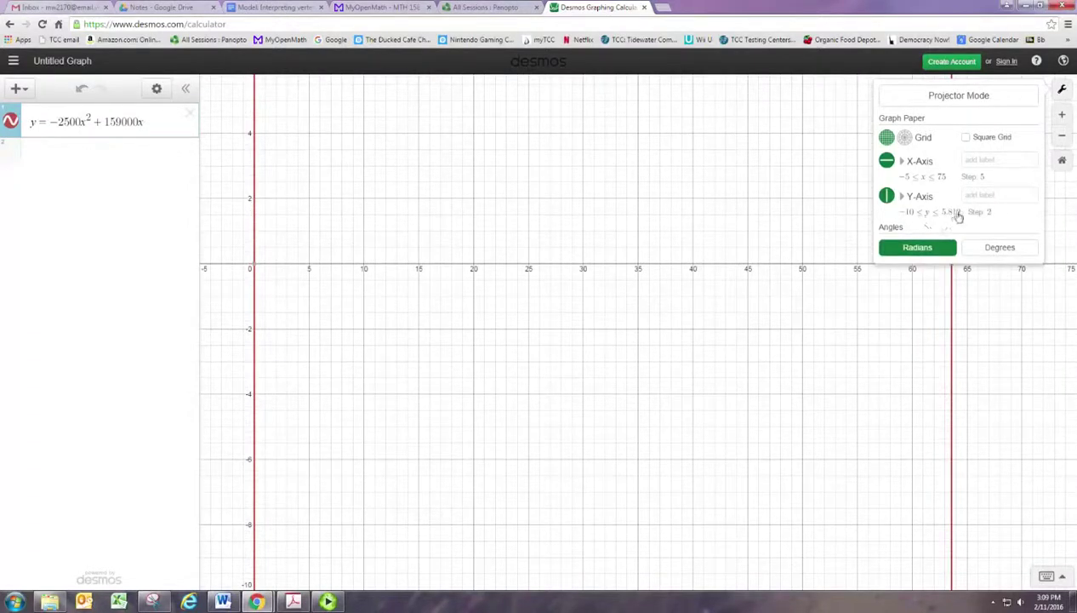
click(977, 220)
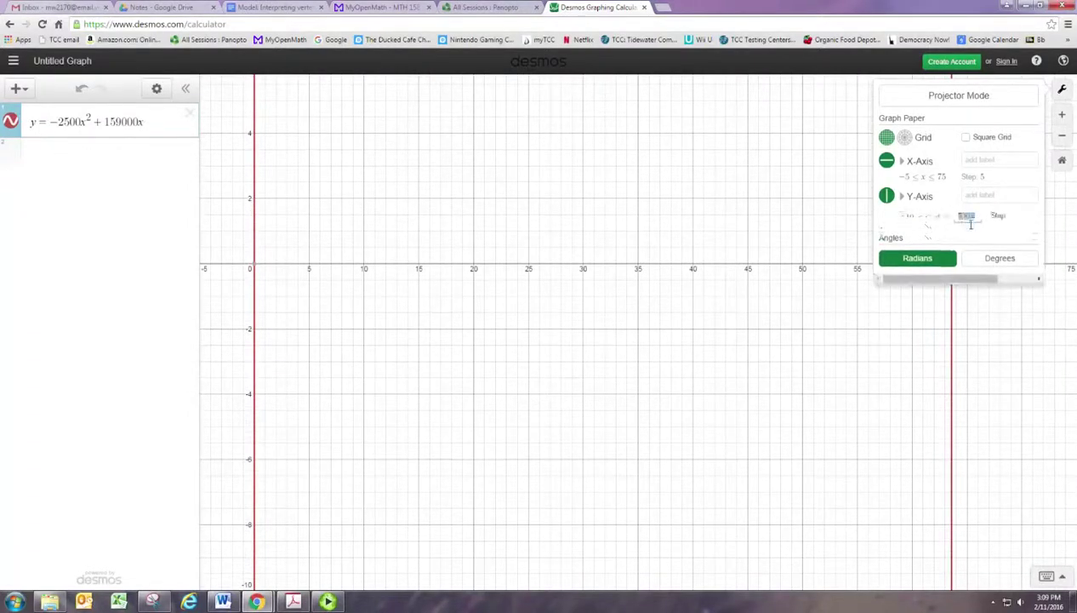
click(272, 7)
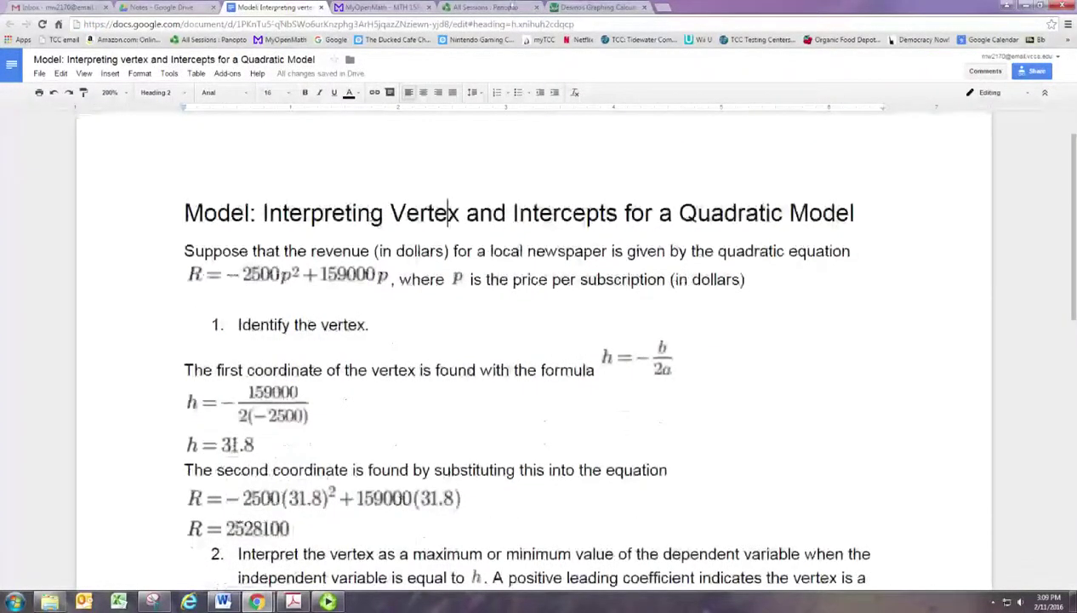
click(596, 7)
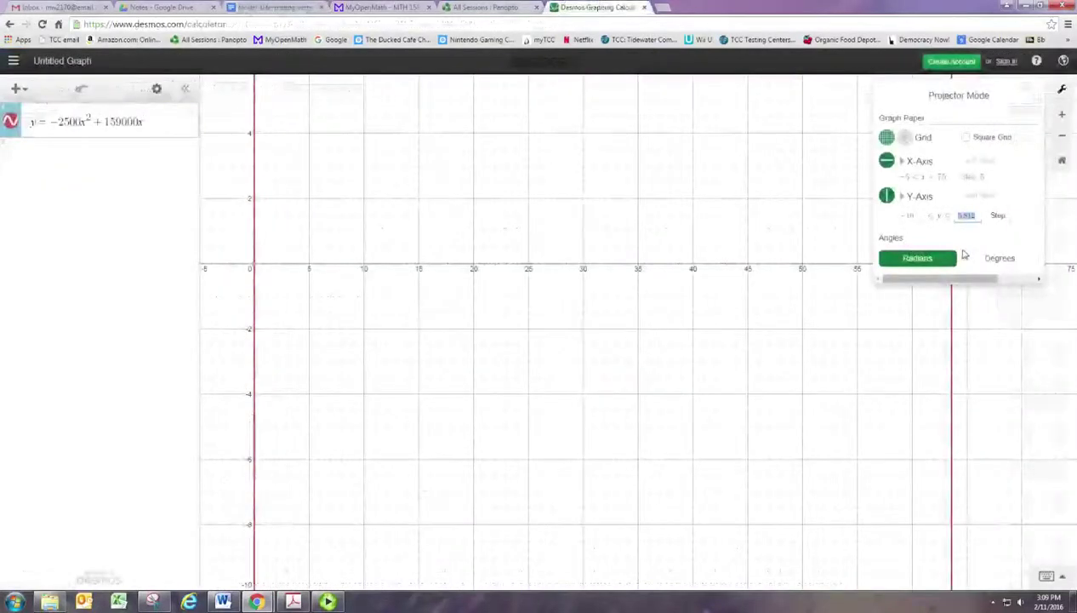
text(2)
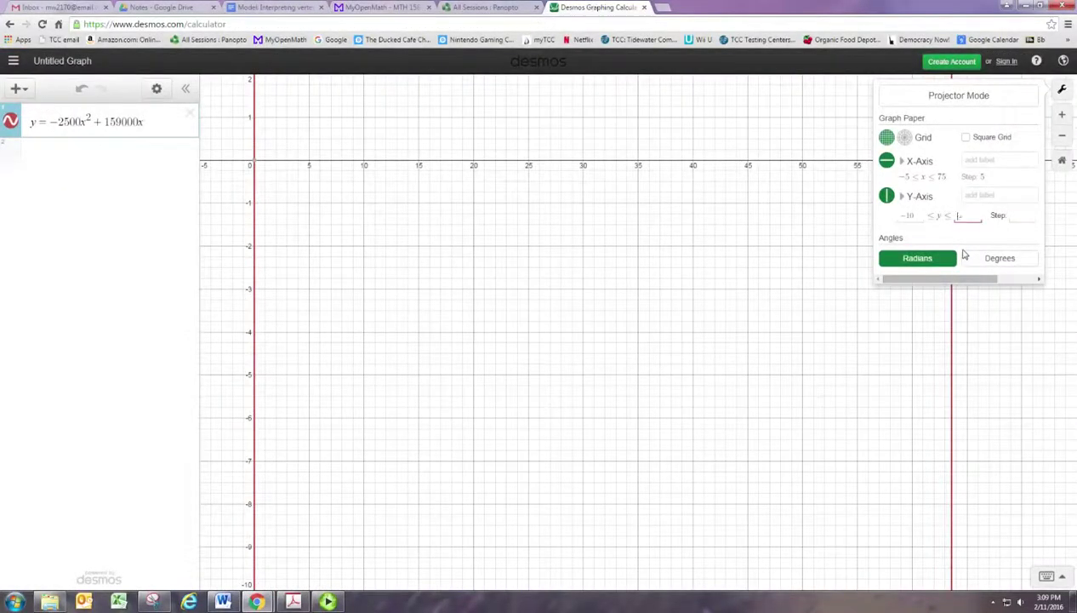
key(BackSpace)
text(3000000)
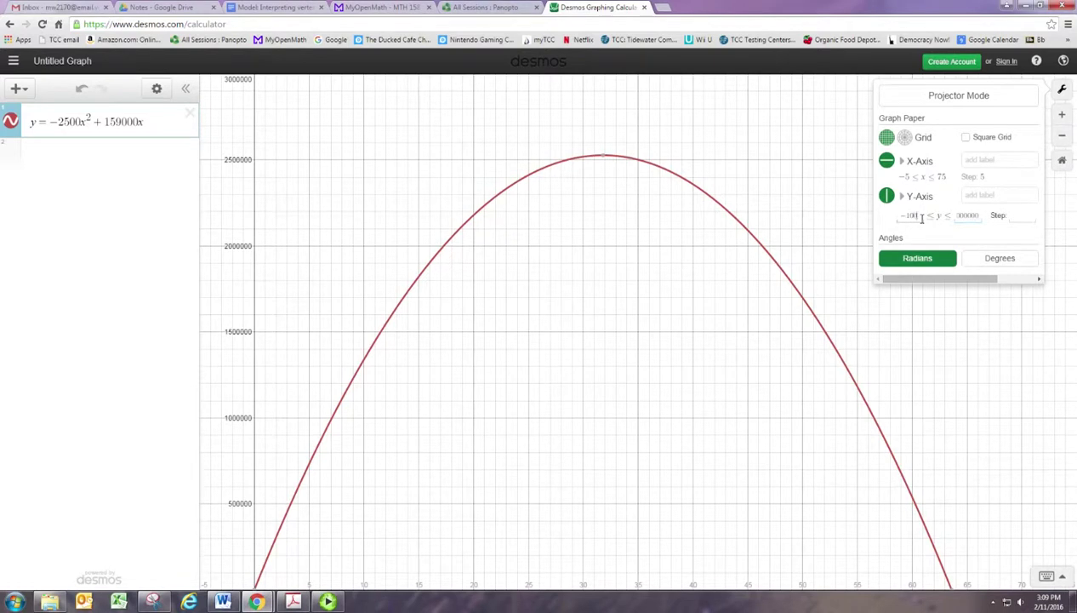
text(000)
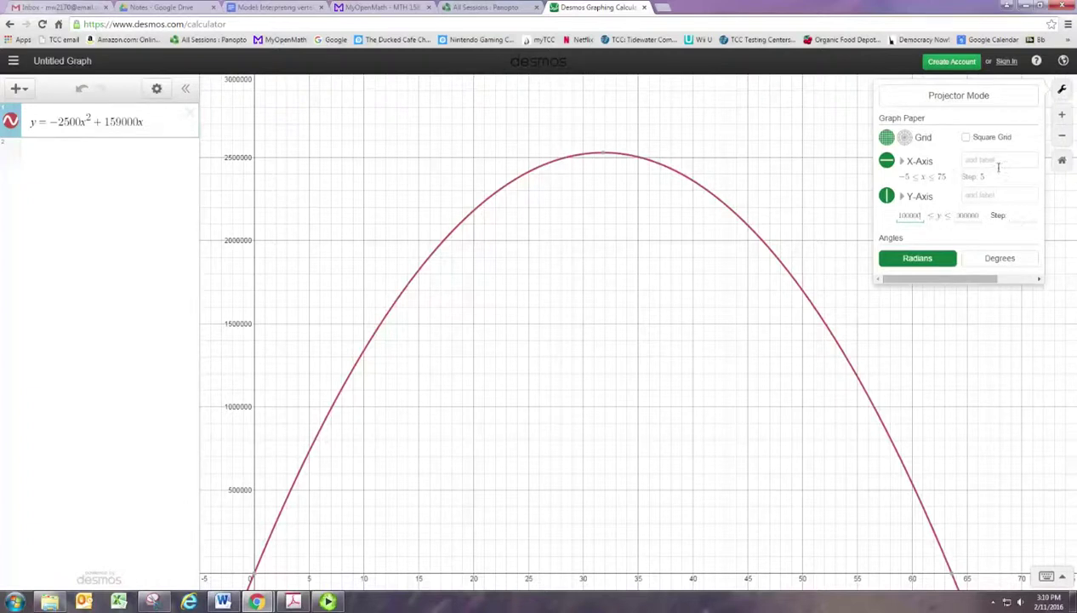
Step: Label axes 'price per subscription ($)' and 'Revenue ($)', then show the vertex (31.8, 2528100)
click(999, 167)
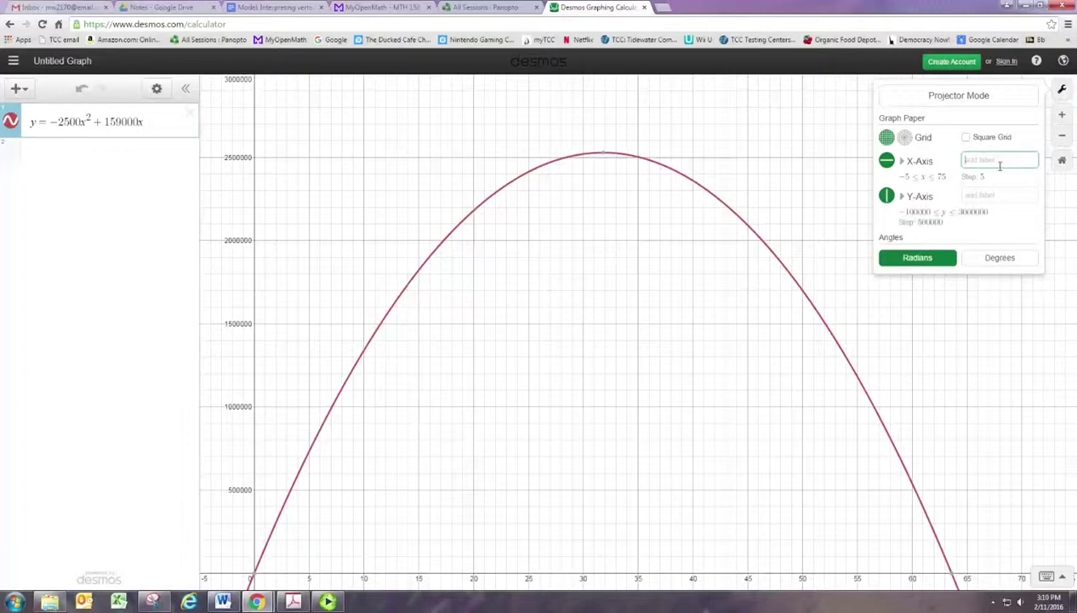
text(price per subscription ($))
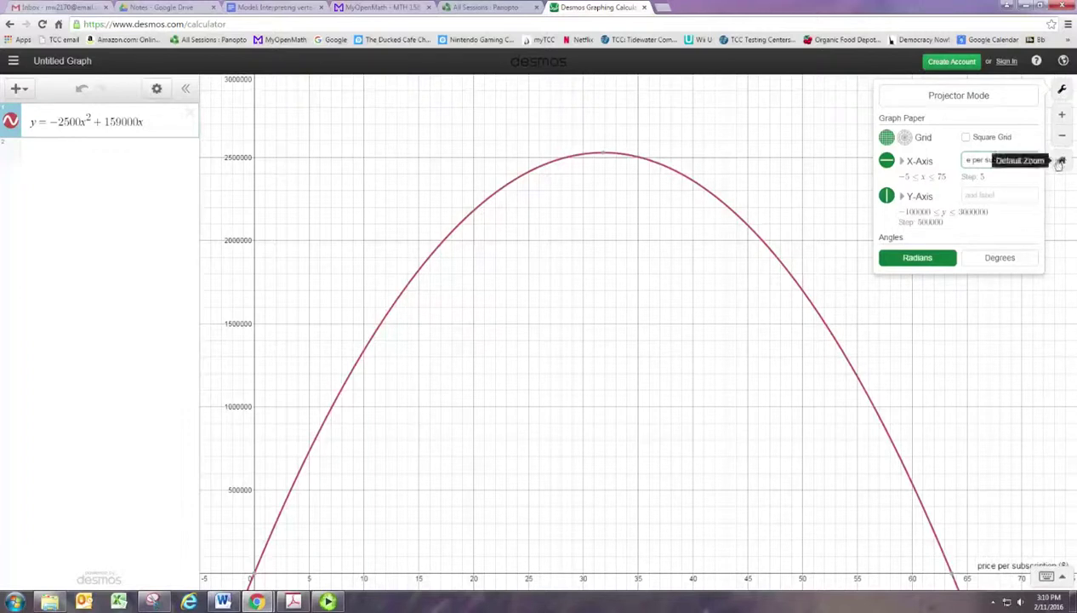
click(1000, 199)
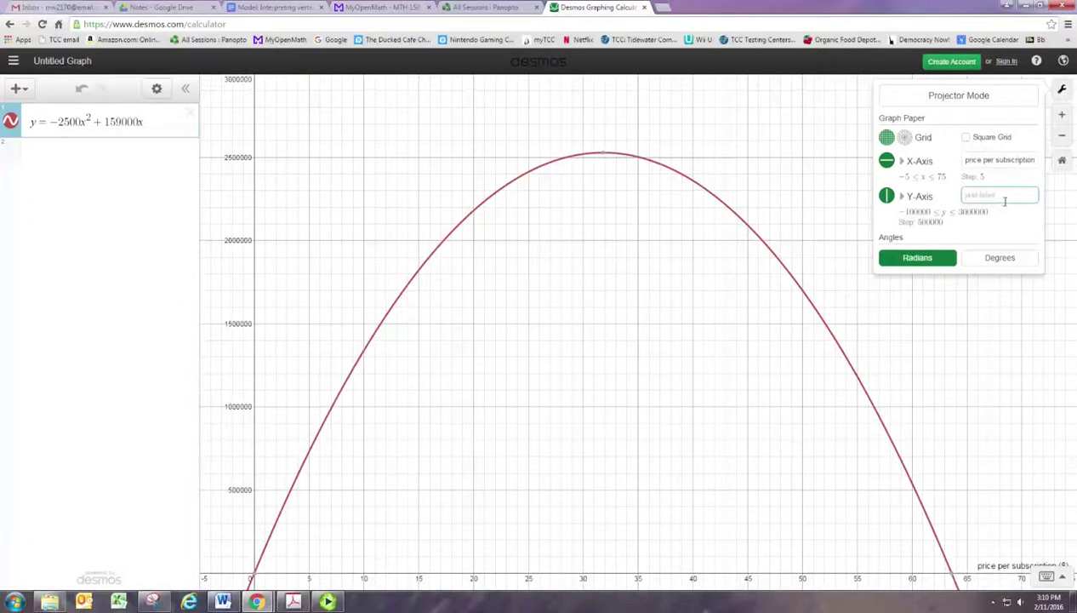
text(Revenue ($))
click(988, 306)
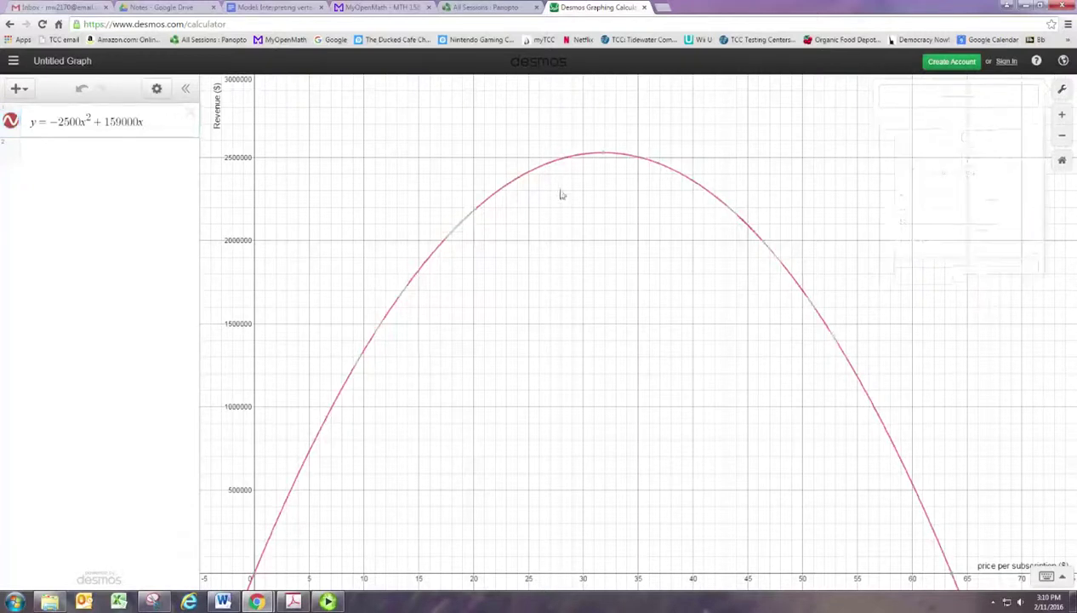
click(603, 157)
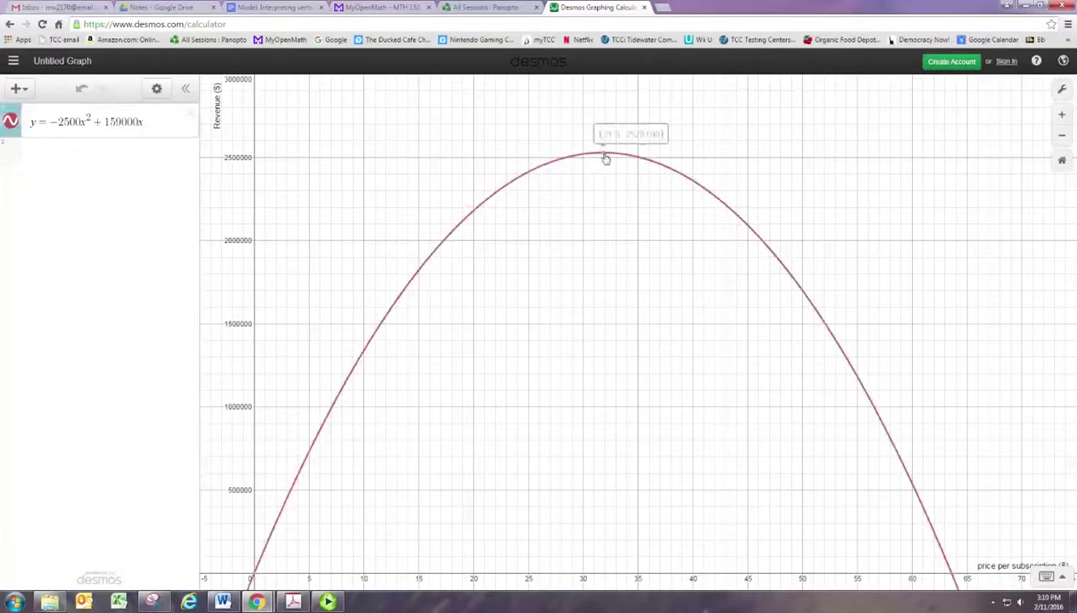
Step: Pin coordinate labels on the x-intercepts (63.6, 0) and (0, 0)
click(953, 573)
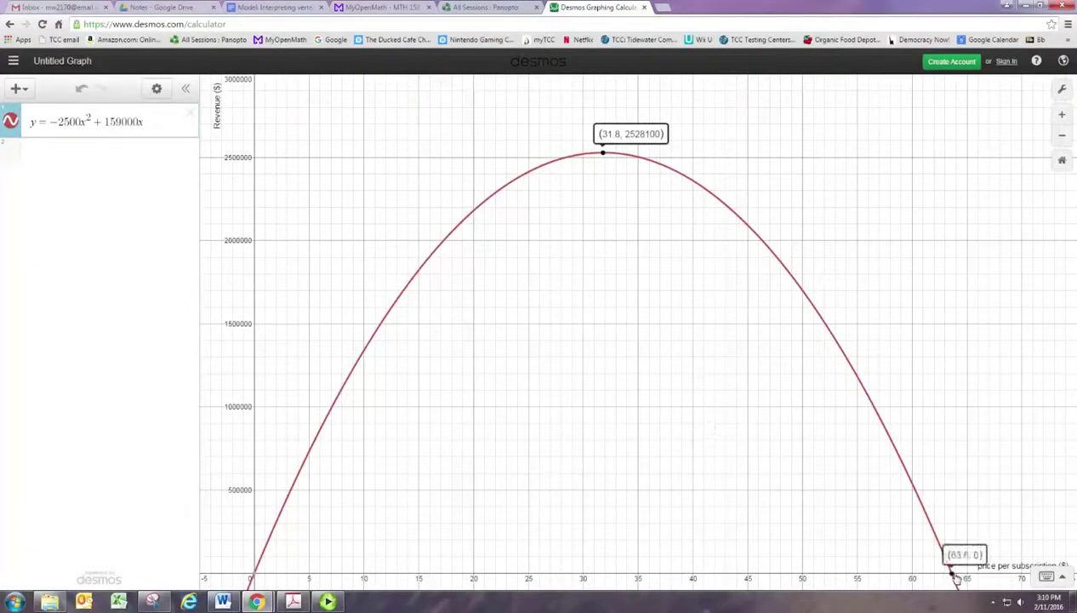
click(255, 573)
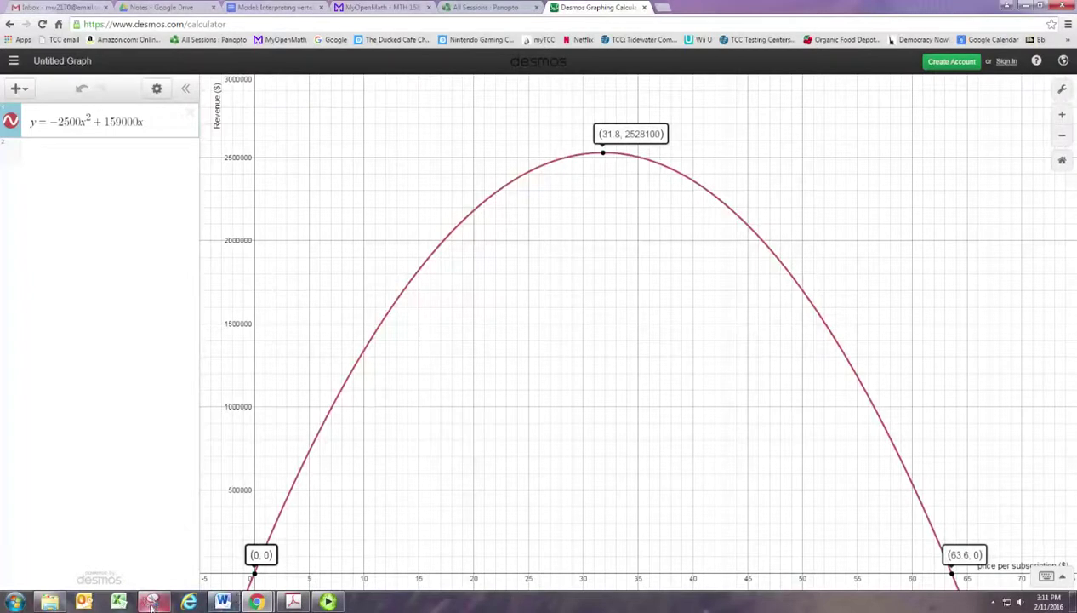
mouse_move(152, 604)
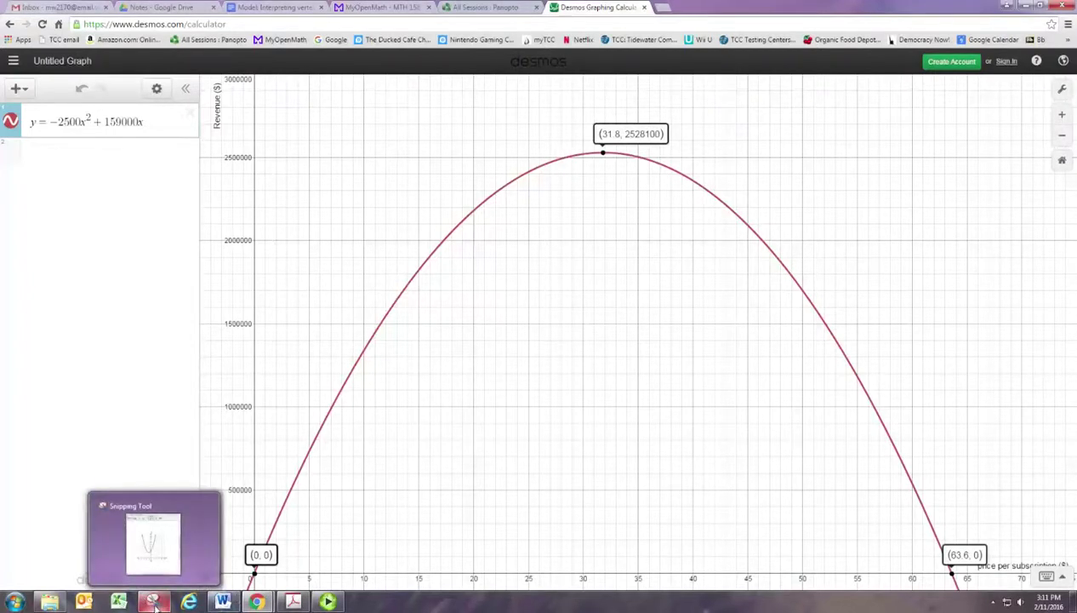
Step: Snip the graph area with Snipping Tool, retaking the capture once
click(156, 603)
click(70, 163)
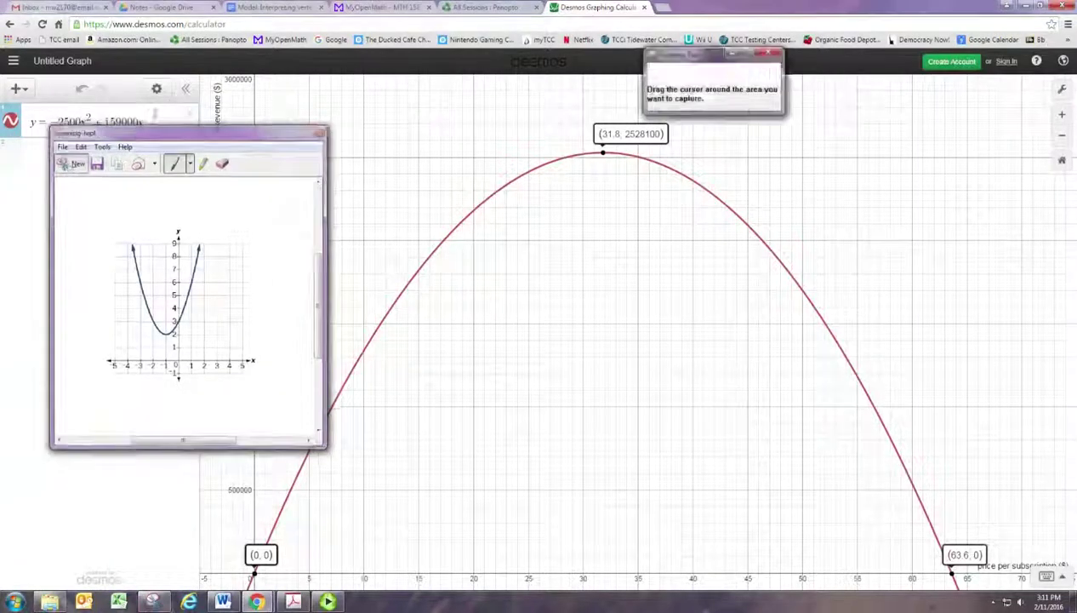
drag(201, 76, 1064, 600)
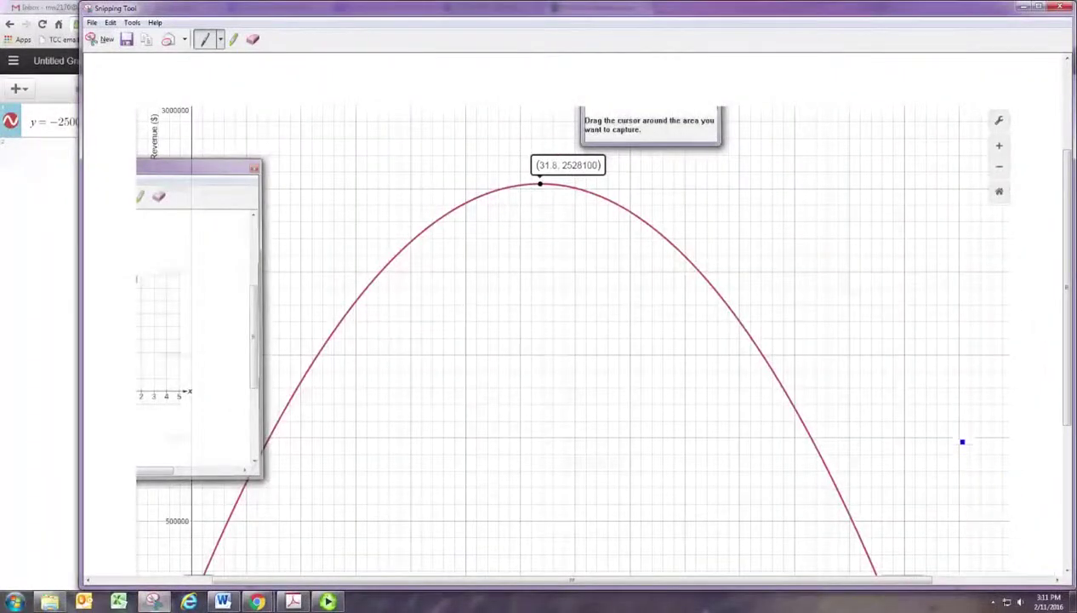
click(1026, 8)
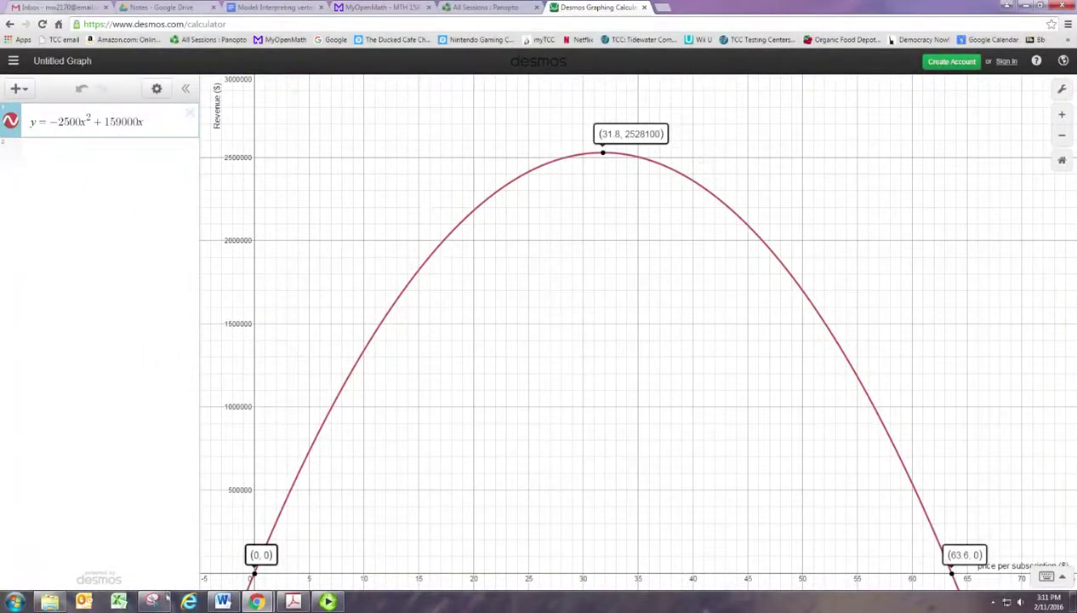
click(152, 601)
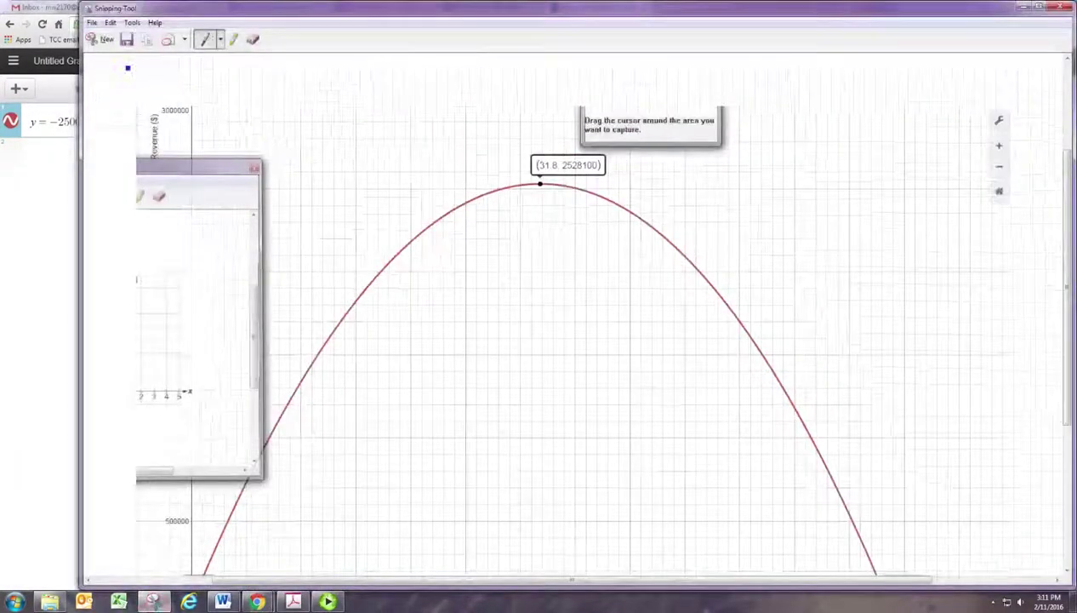
click(102, 39)
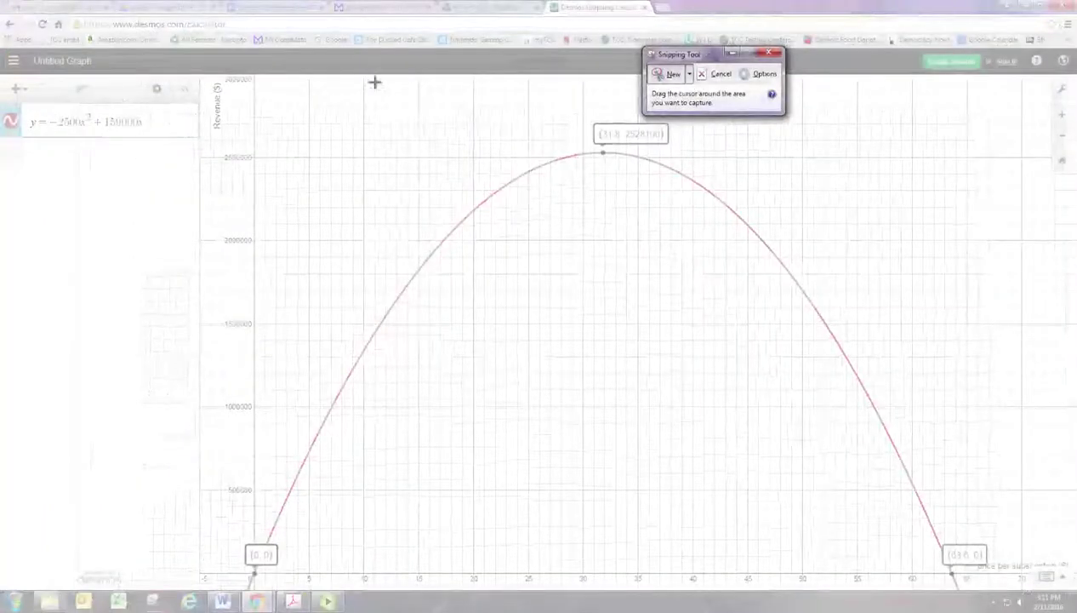
drag(208, 81, 1066, 588)
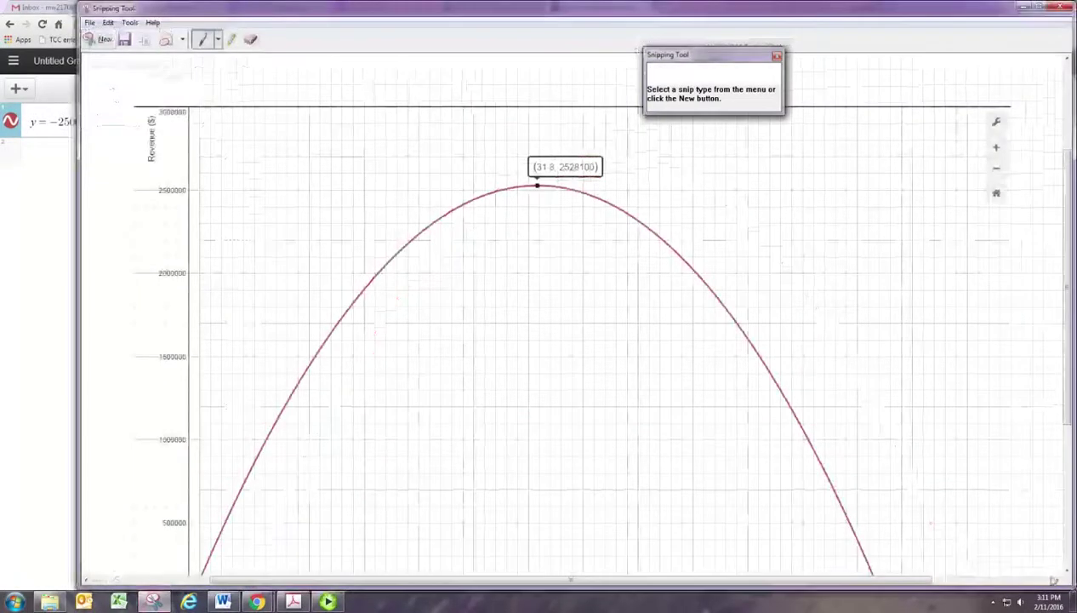
scroll(936, 481, down, 3)
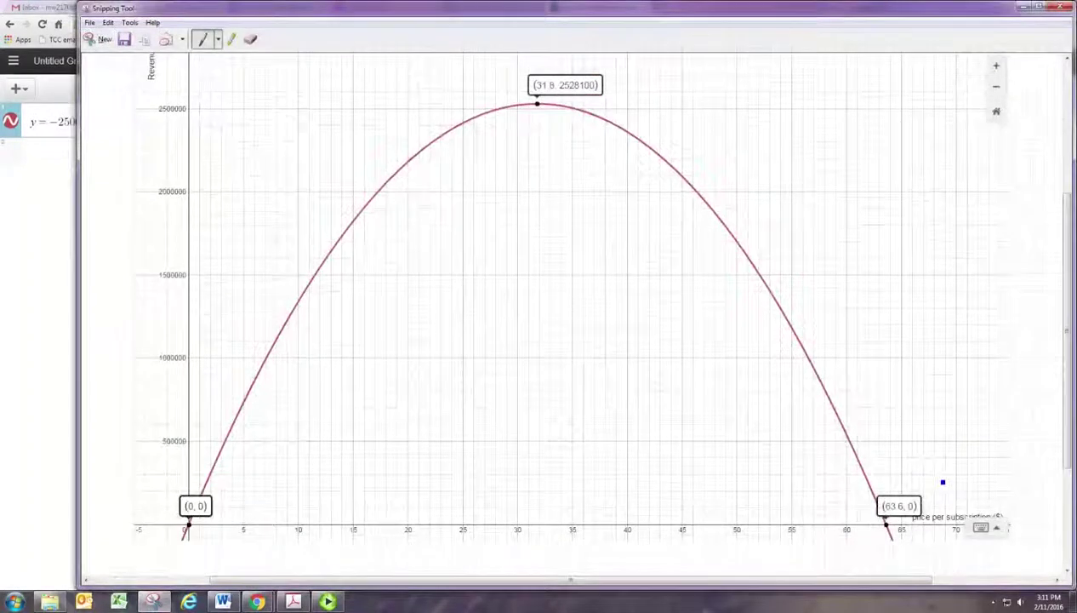
scroll(949, 481, up, 1)
click(1024, 7)
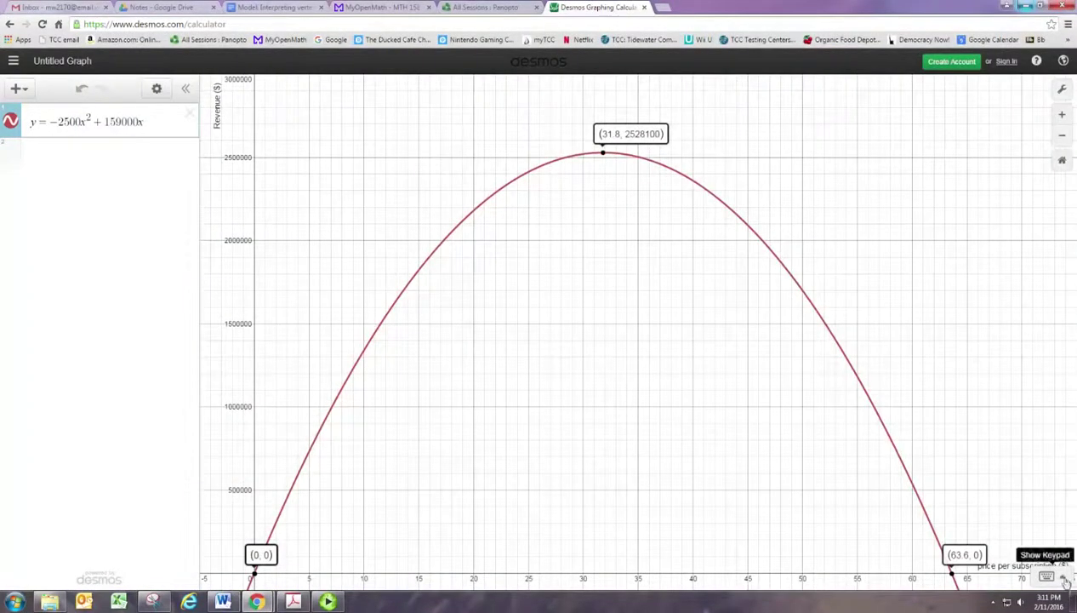
Step: Shift the graph so the x-axis label fits and recapture it with axis labels
drag(975, 467, 964, 430)
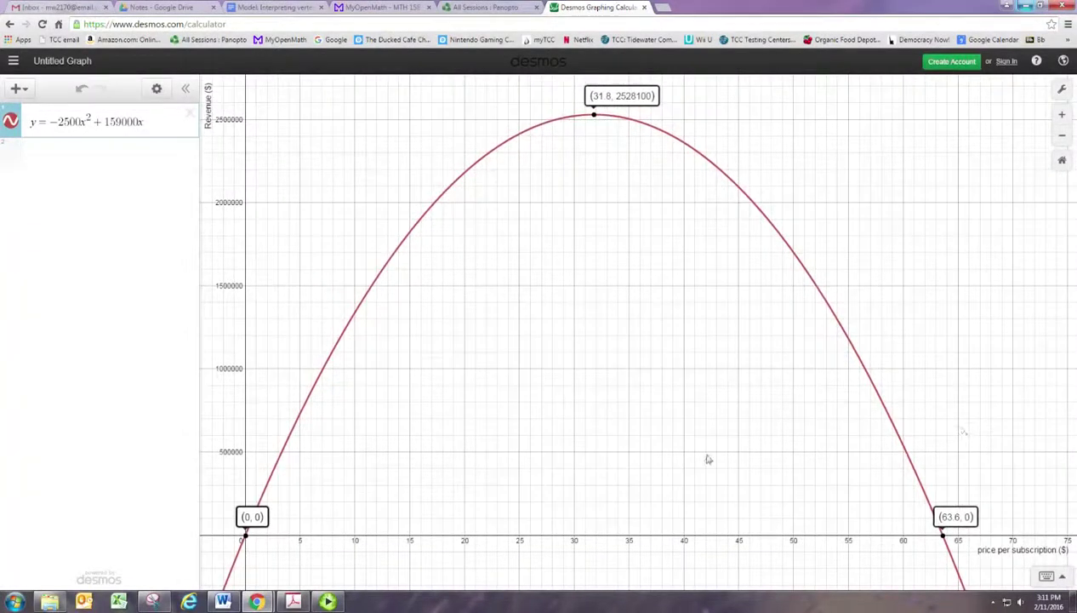
click(151, 602)
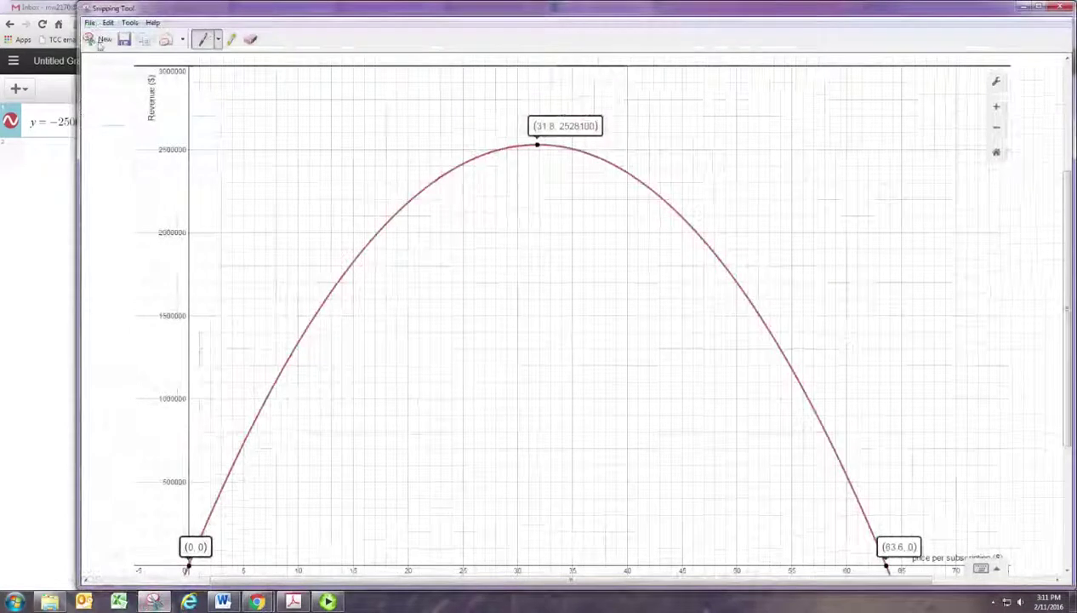
click(100, 43)
drag(201, 77, 1076, 563)
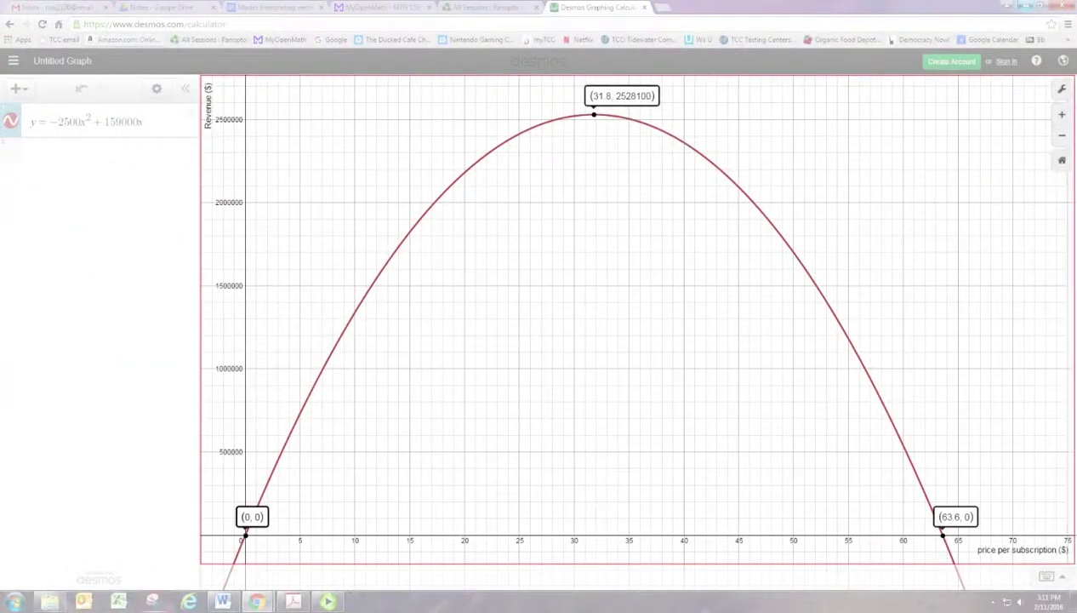
Step: Save the capture as a JPEG in Pictures under a new file name
scroll(746, 430, down, 2)
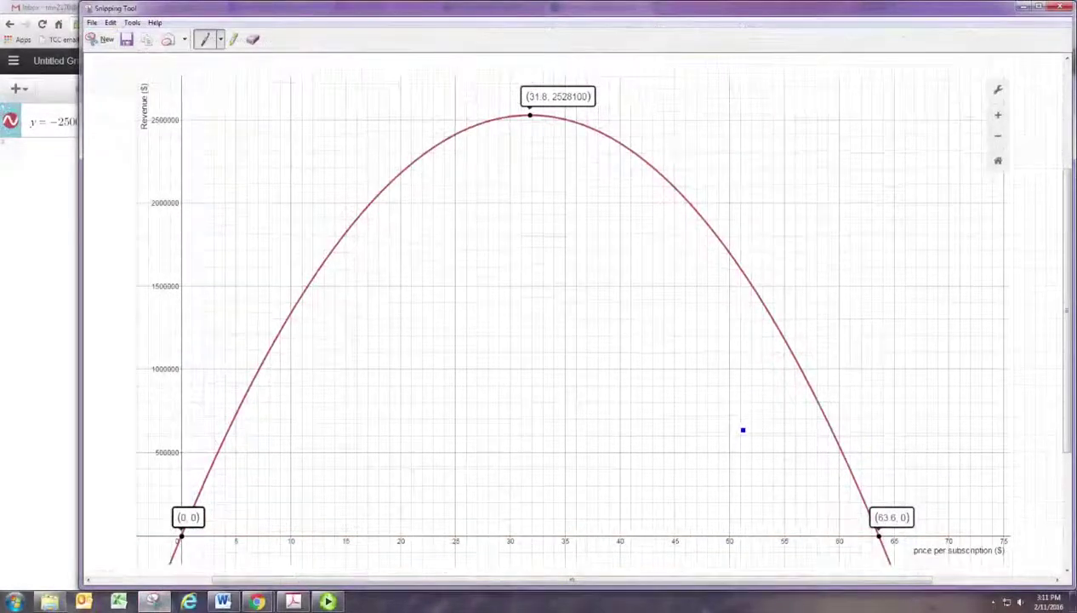
click(127, 39)
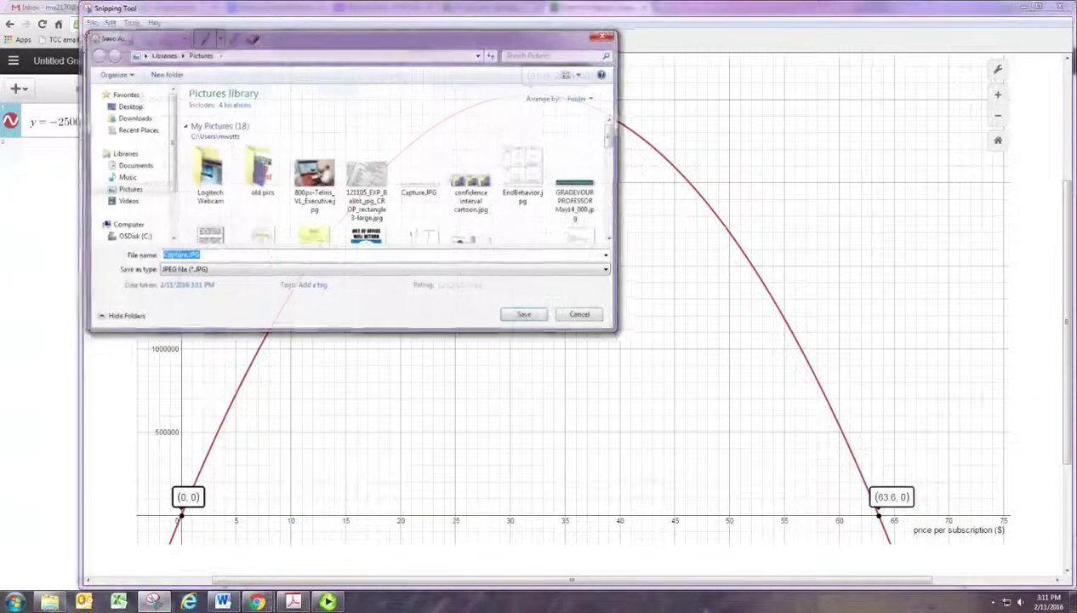
click(202, 260)
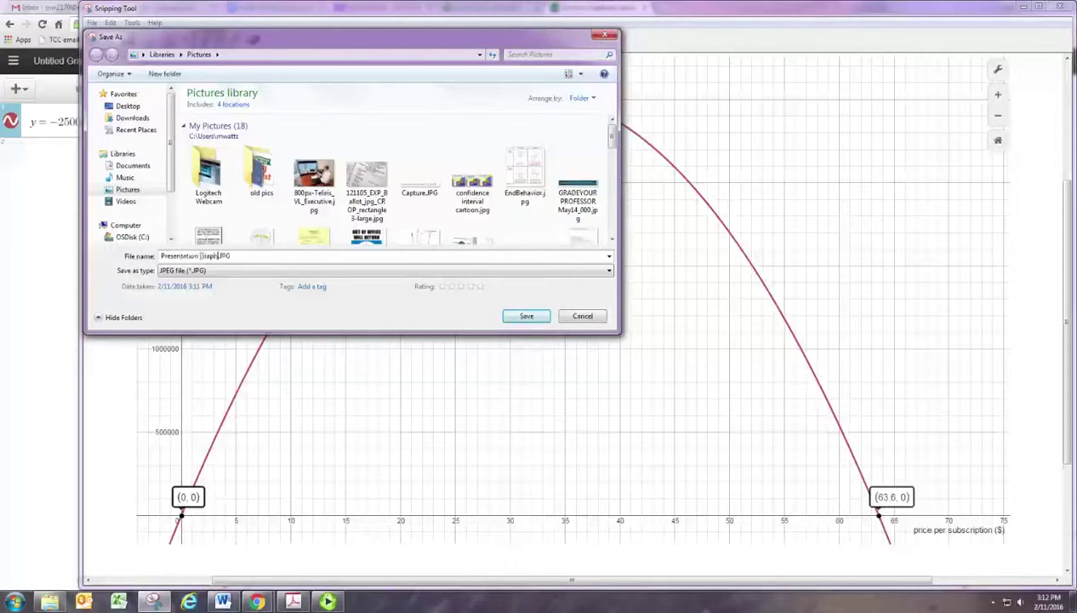
click(526, 316)
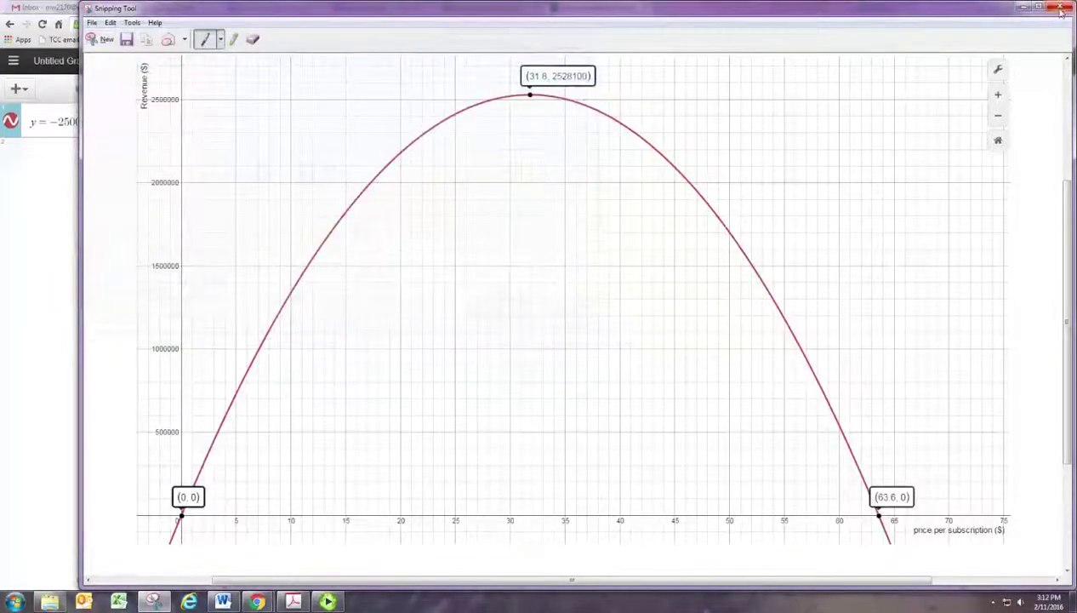
Step: Close Snipping Tool and sign in to Desmos with the user's e-mail and password
click(1060, 8)
click(1004, 61)
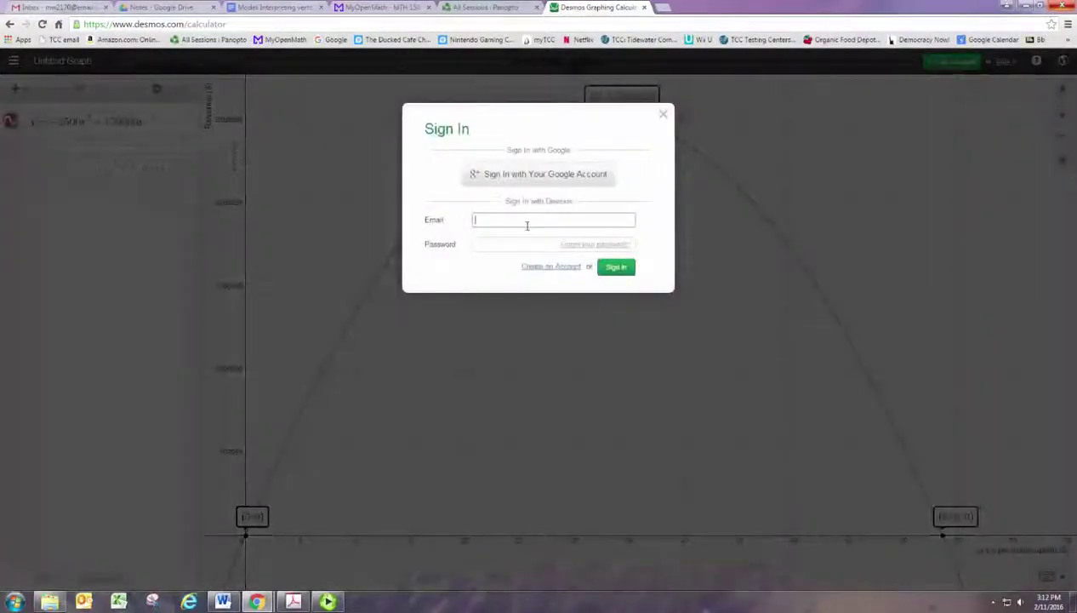
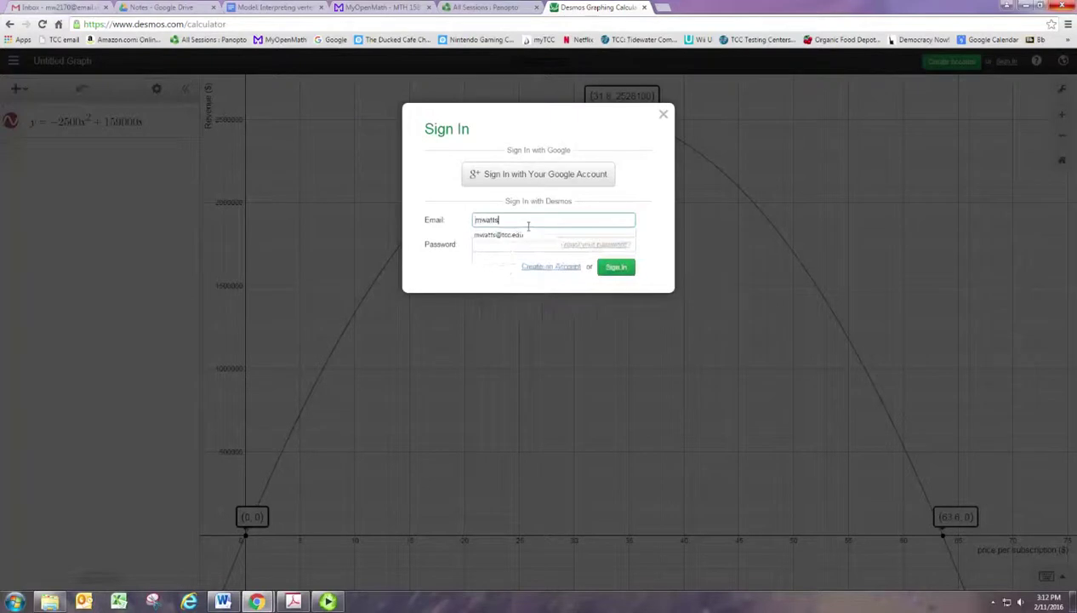
click(545, 236)
click(518, 246)
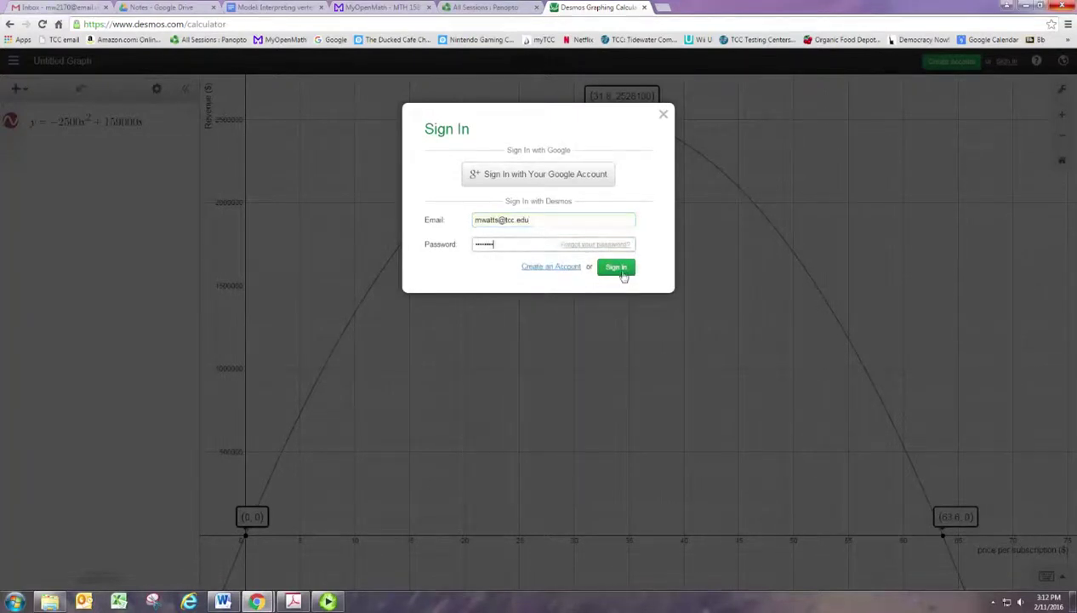
click(616, 267)
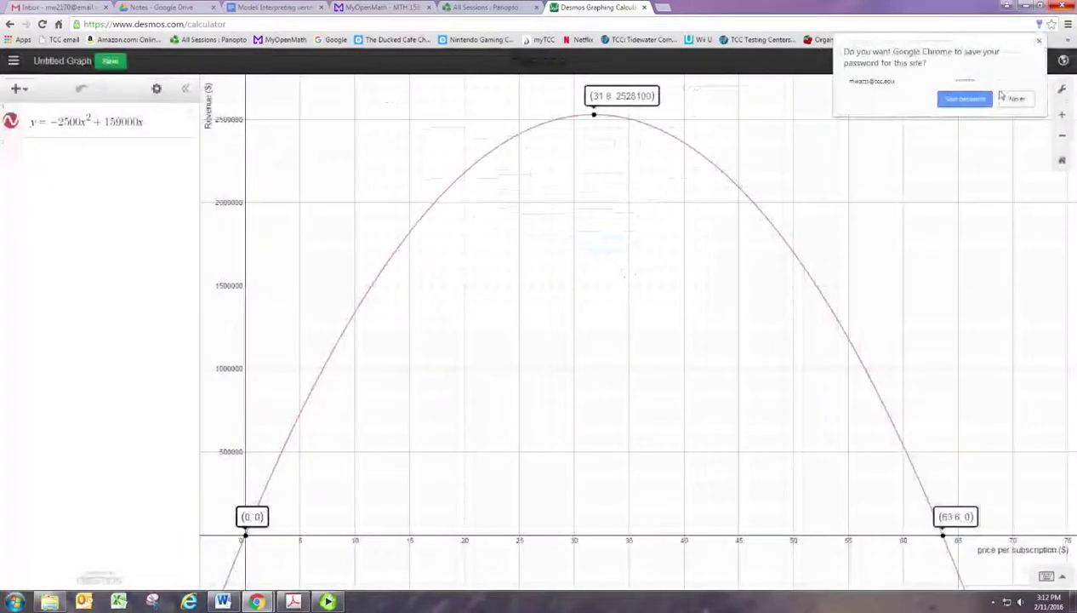
click(960, 102)
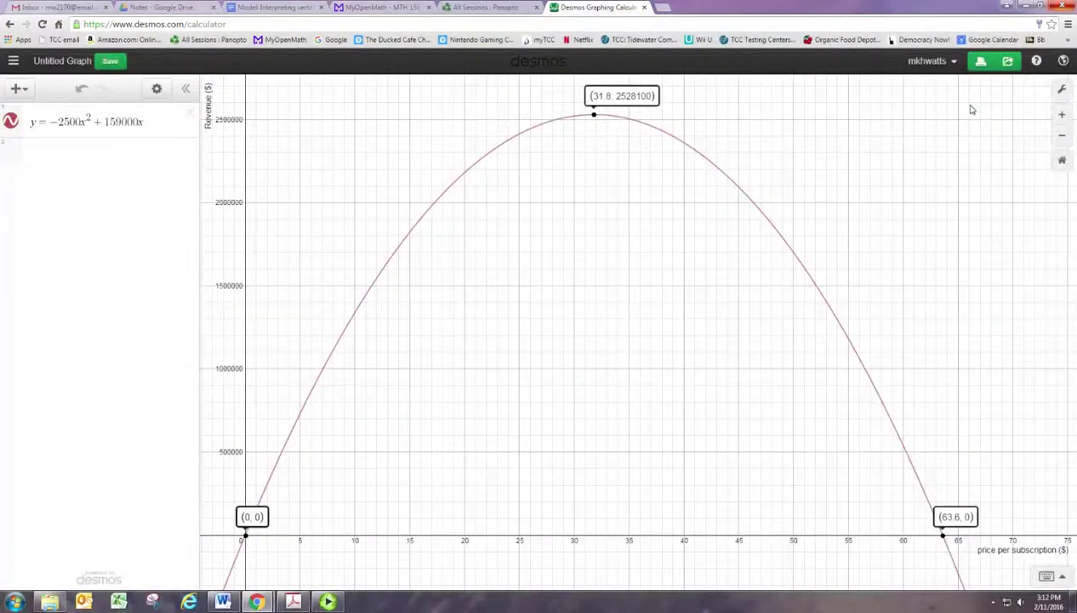
Step: Export the graph image, download it as dfg7nlxnks.png, and view it briefly
click(1010, 66)
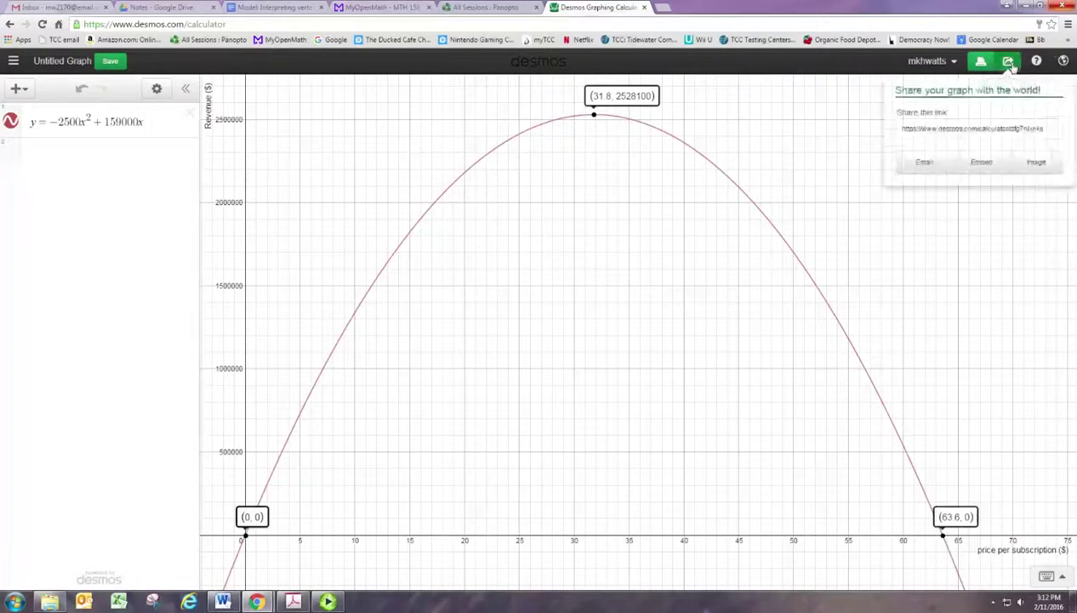
click(1035, 163)
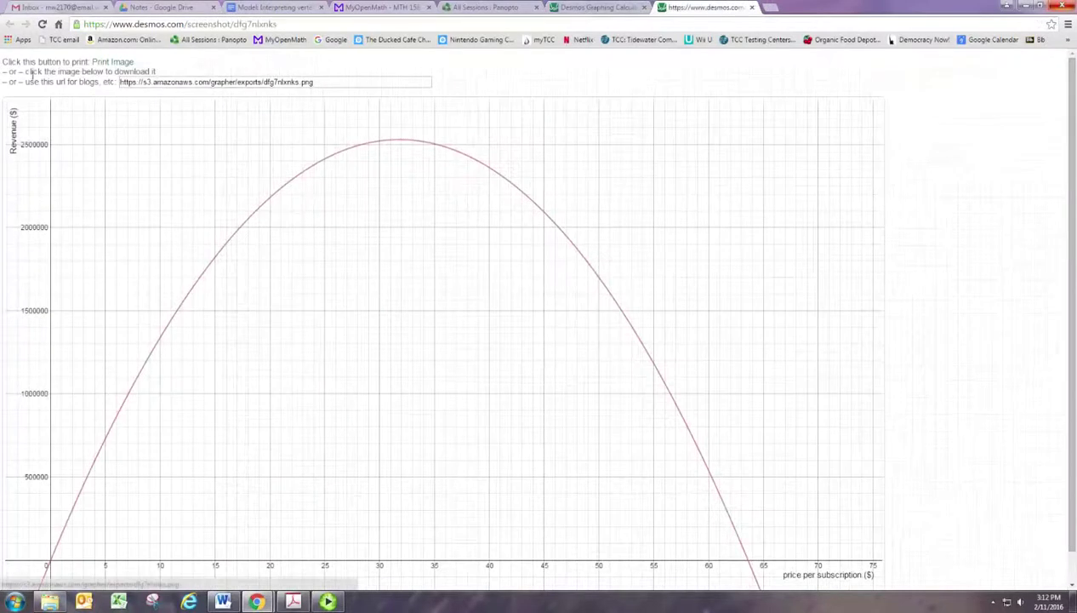
click(279, 205)
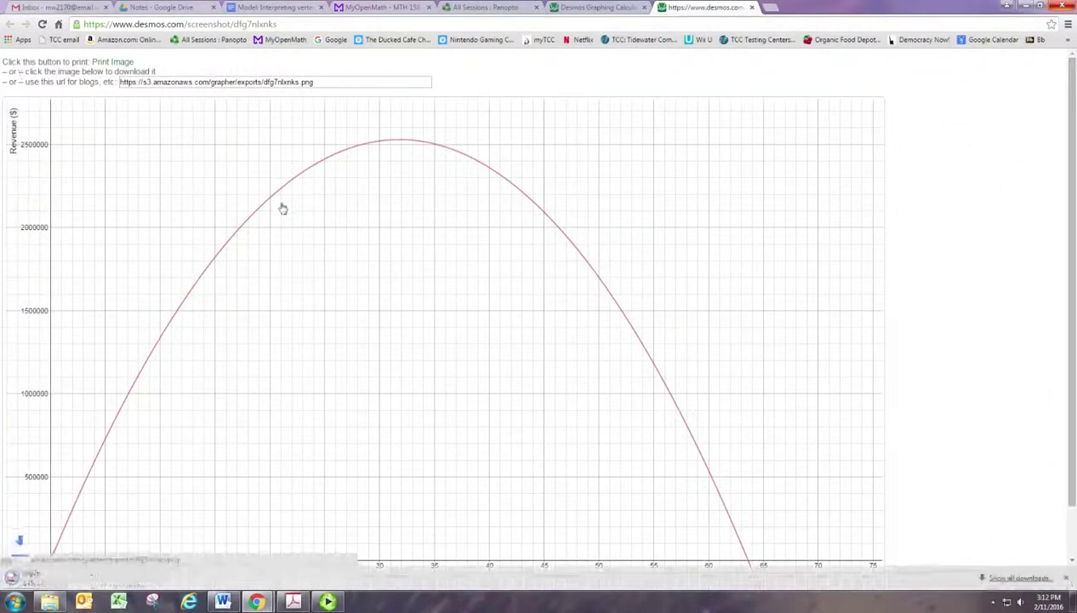
click(43, 578)
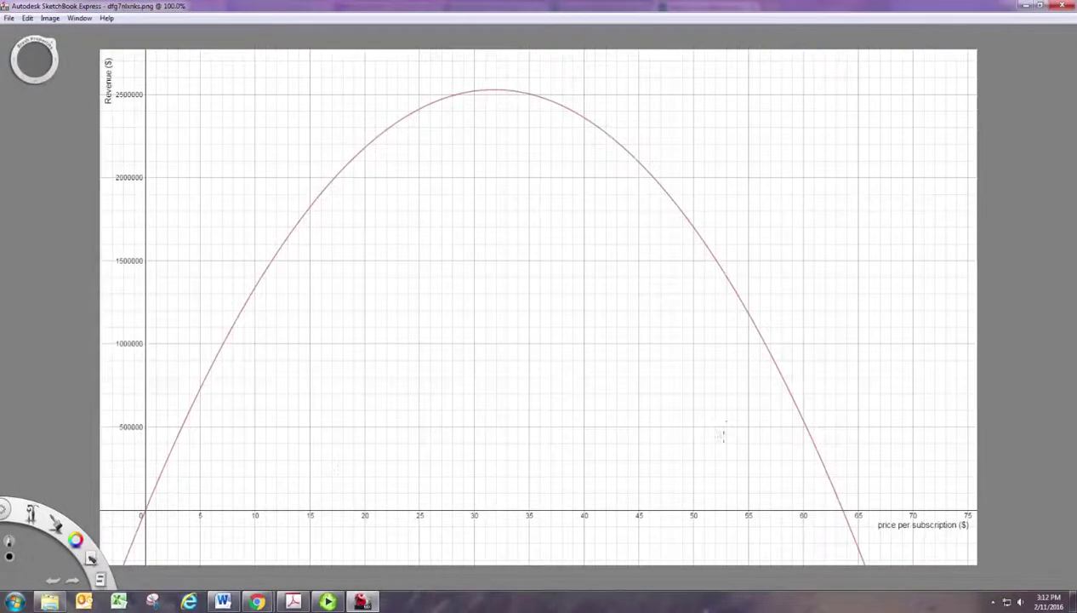
click(1064, 6)
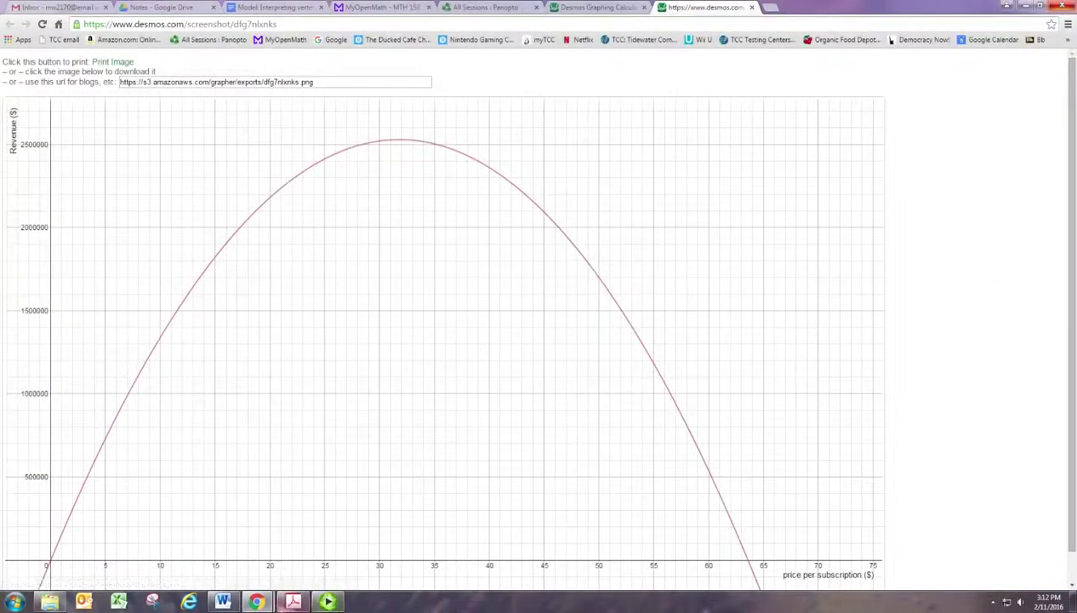
mouse_move(337, 604)
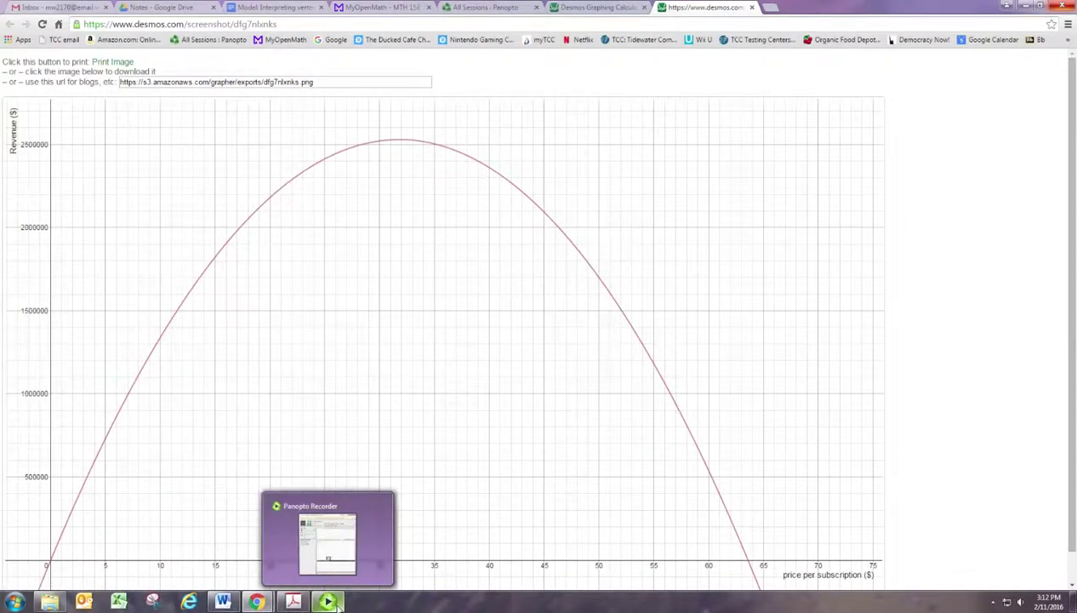